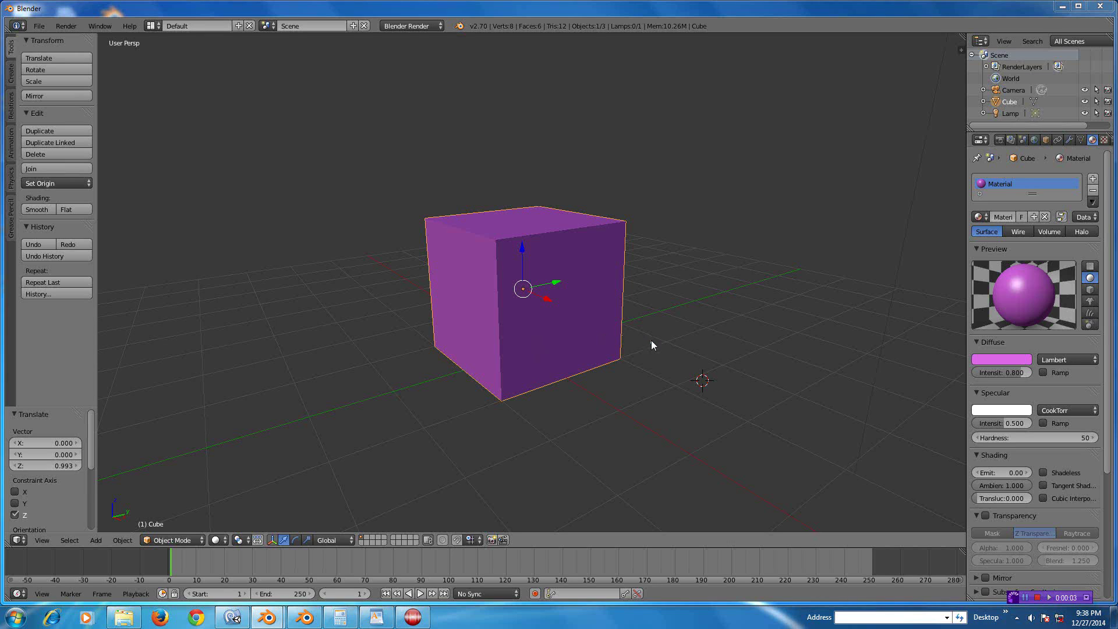
Select the purple cube, zoom in and out around it, and open the File menu.
{"action": "right_click", "coordinate": [667, 338]}
{"action": "scroll", "coordinate": [665, 336], "scroll_direction": "down", "scroll_amount": 3}
{"action": "scroll", "coordinate": [664, 335], "scroll_direction": "up", "scroll_amount": 4}
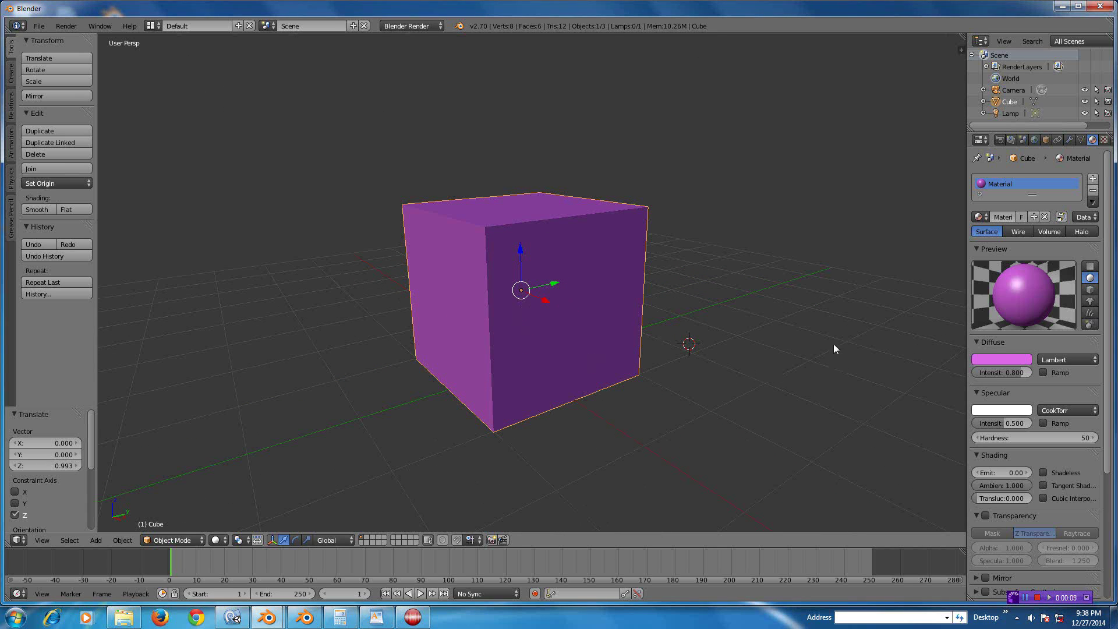
{"action": "scroll", "coordinate": [666, 308], "scroll_direction": "down", "scroll_amount": 2}
{"action": "scroll", "coordinate": [666, 308], "scroll_direction": "up", "scroll_amount": 4}
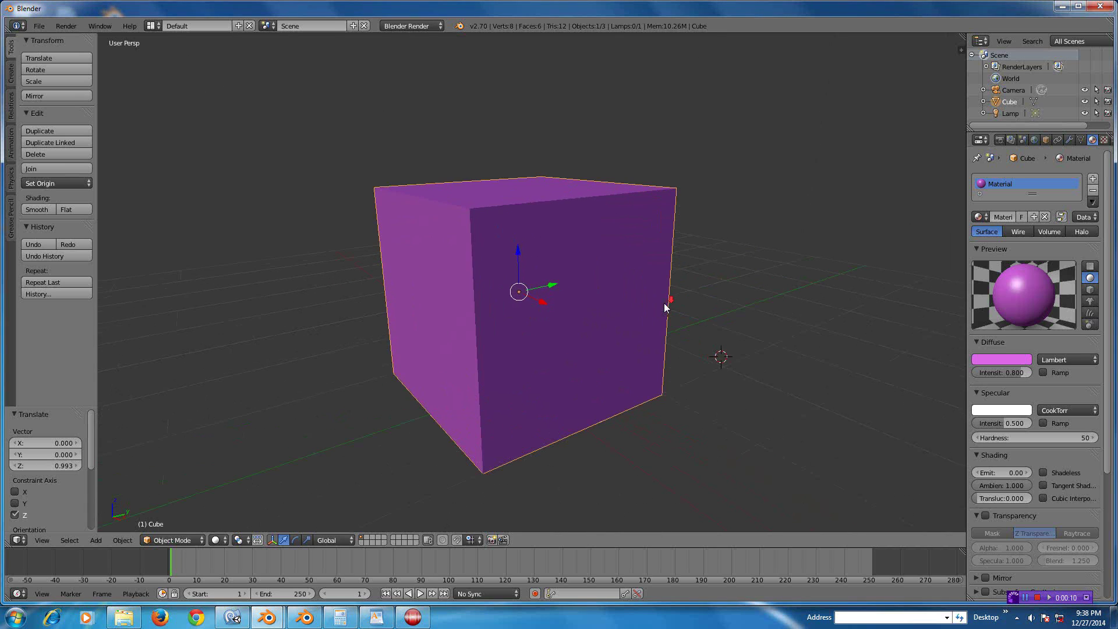
{"action": "scroll", "coordinate": [665, 308], "scroll_direction": "down", "scroll_amount": 3}
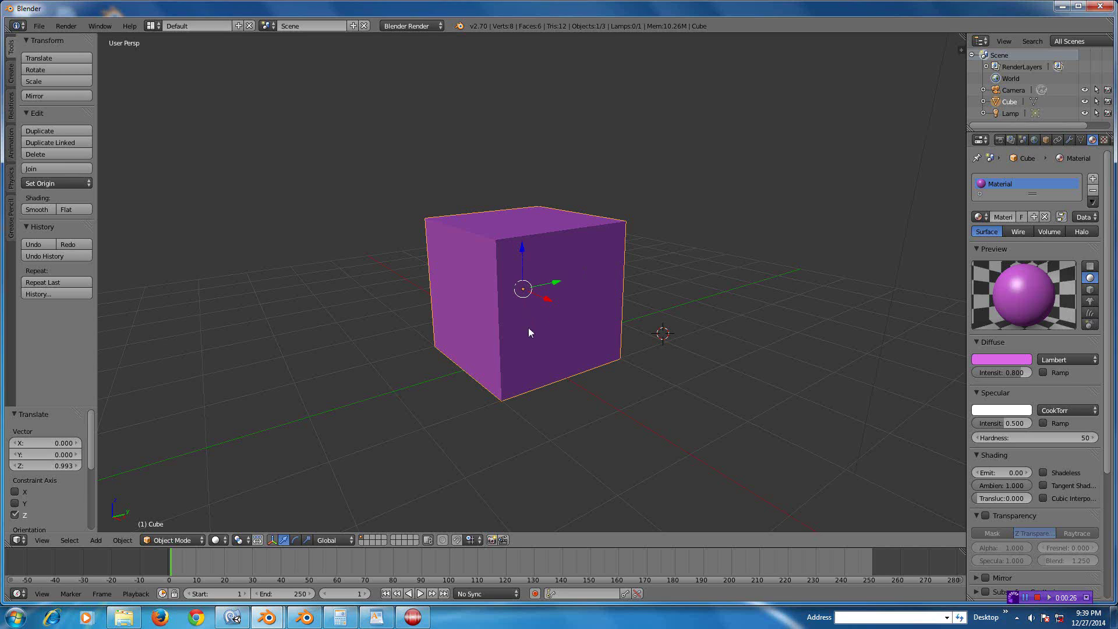
{"action": "scroll", "coordinate": [529, 332], "scroll_direction": "down", "scroll_amount": 3}
{"action": "scroll", "coordinate": [529, 332], "scroll_direction": "up", "scroll_amount": 3}
{"action": "scroll", "coordinate": [542, 373], "scroll_direction": "down", "scroll_amount": 2}
{"action": "scroll", "coordinate": [543, 373], "scroll_direction": "up", "scroll_amount": 2}
{"action": "left_click", "coordinate": [38, 27]}
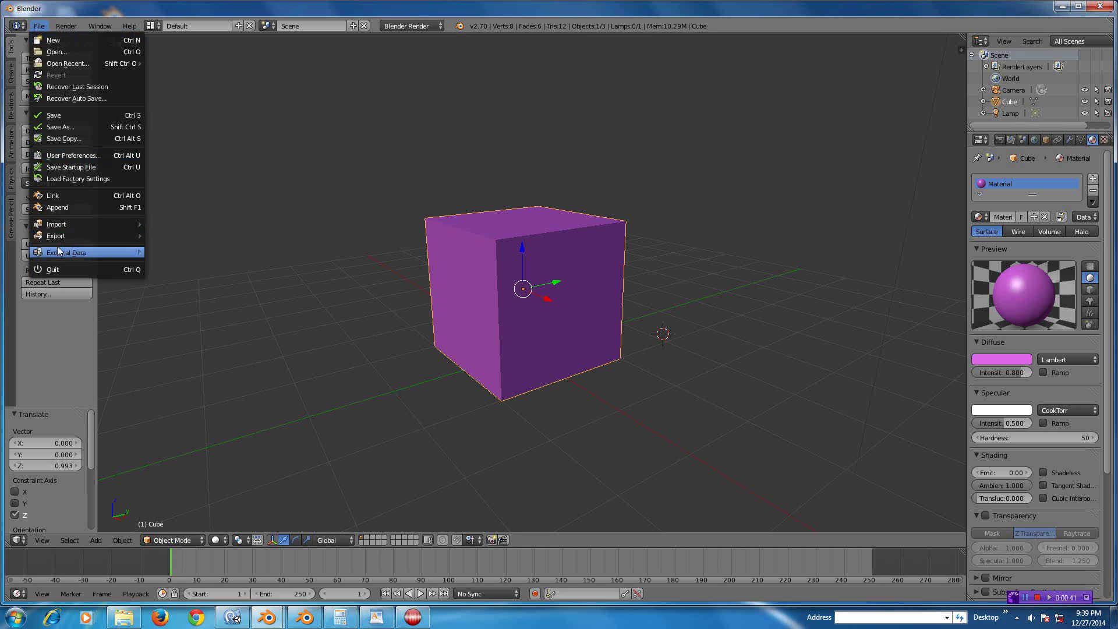
Open the Autodesk FBX (.fbx) export browser, check the Y Up setting, then cancel.
{"action": "mouse_move", "coordinate": [58, 236]}
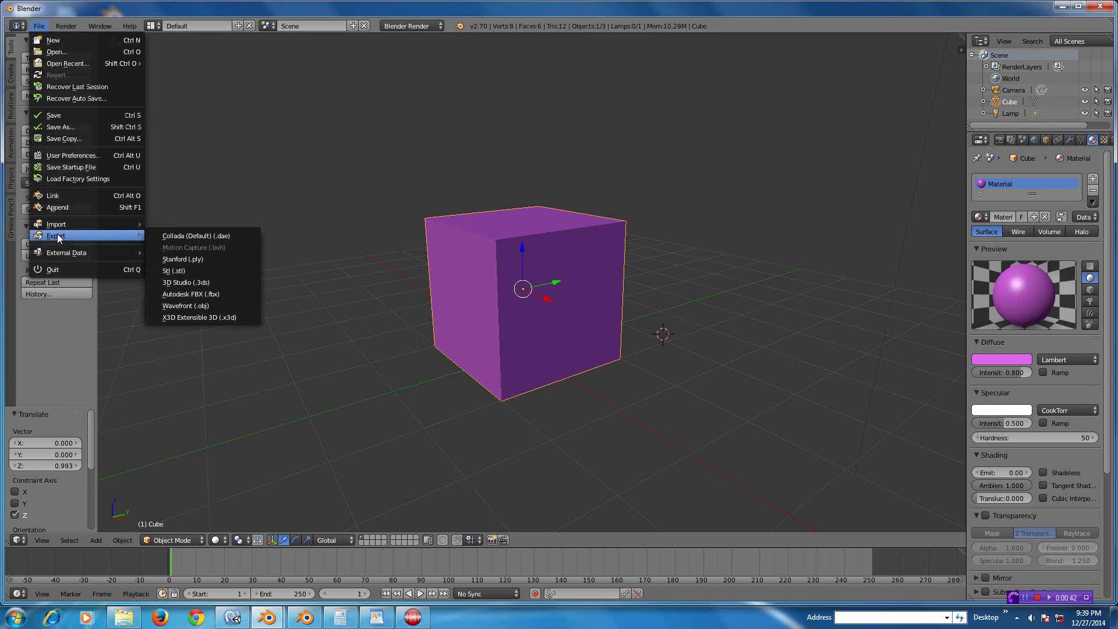
{"action": "left_click", "coordinate": [187, 295]}
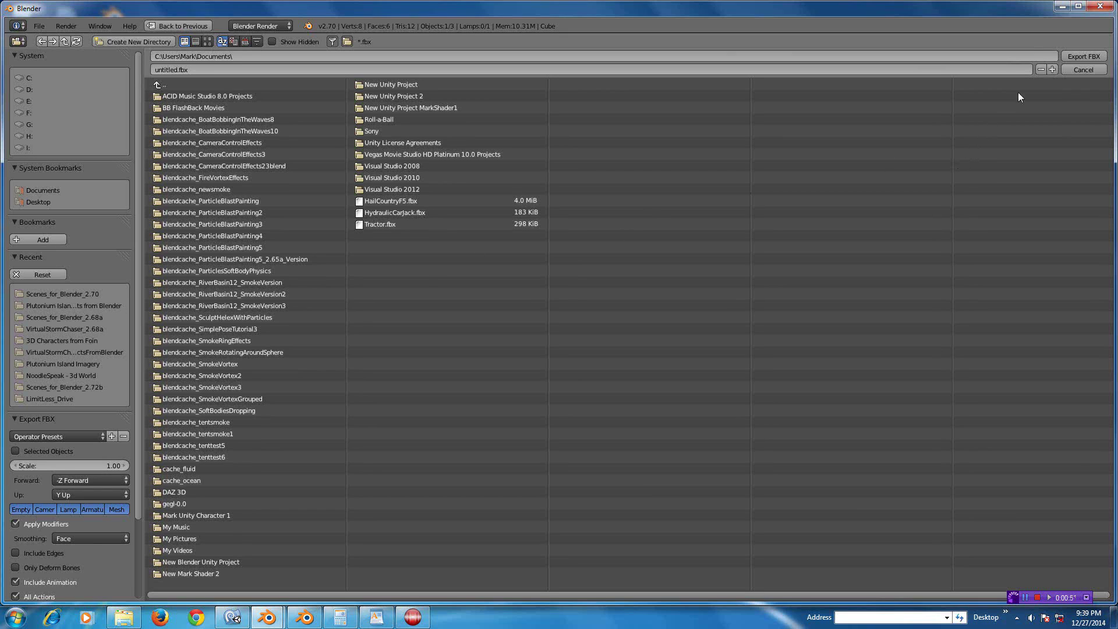
{"action": "left_click", "coordinate": [1082, 69]}
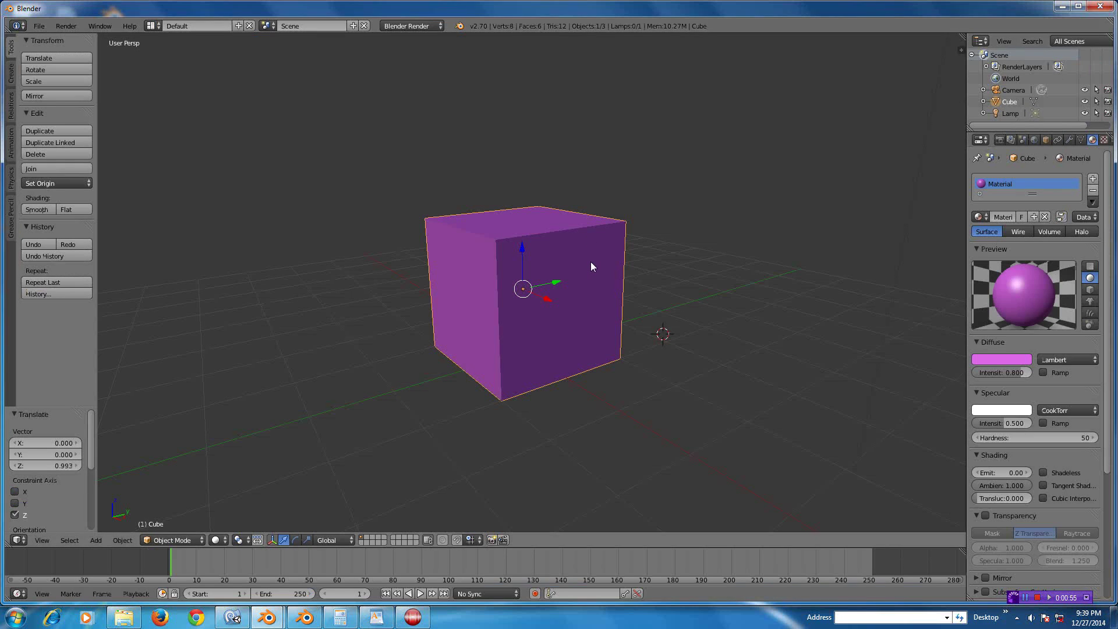
Orbit to a near-front view of the cube, then switch to the Unity_Axis_Workaround window.
{"action": "scroll", "coordinate": [592, 267], "scroll_direction": "down", "scroll_amount": 2}
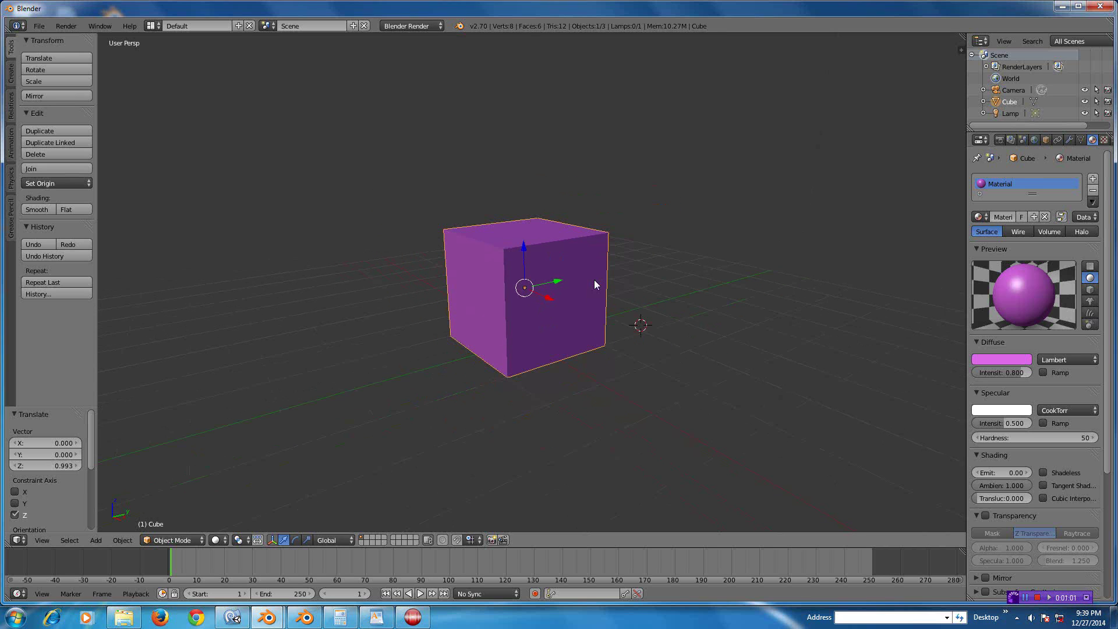
{"action": "middle_click_drag", "start_coordinate": [592, 282], "coordinate": [567, 286]}
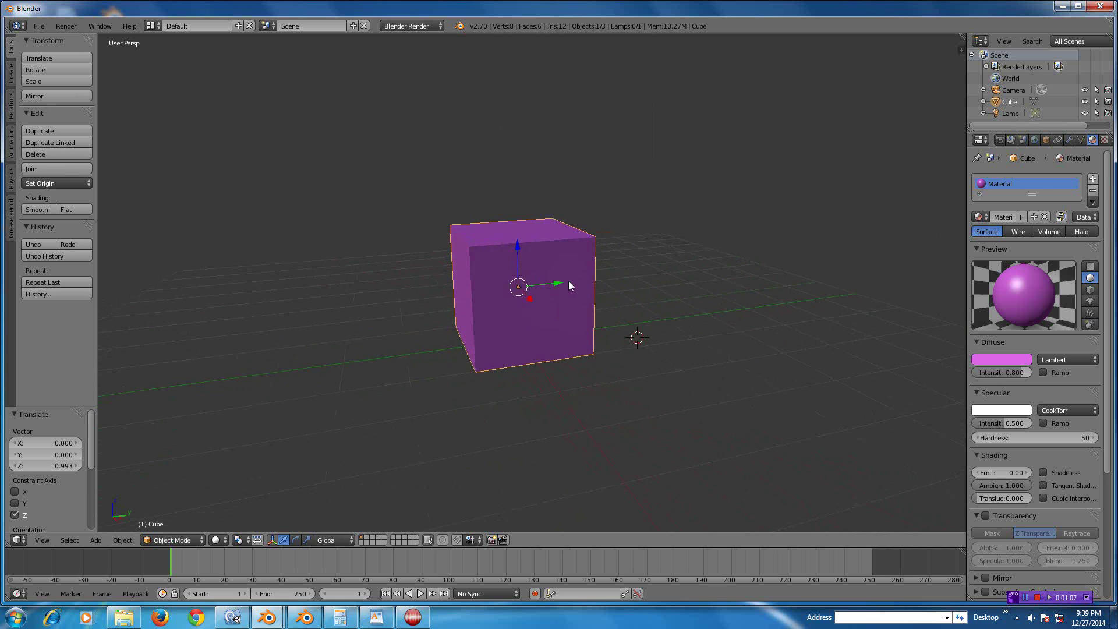
{"action": "middle_click_drag", "start_coordinate": [584, 300], "coordinate": [492, 298]}
{"action": "scroll", "coordinate": [546, 313], "scroll_direction": "up", "scroll_amount": 5}
{"action": "scroll", "coordinate": [546, 313], "scroll_direction": "down", "scroll_amount": 6}
{"action": "scroll", "coordinate": [494, 300], "scroll_direction": "up", "scroll_amount": 4}
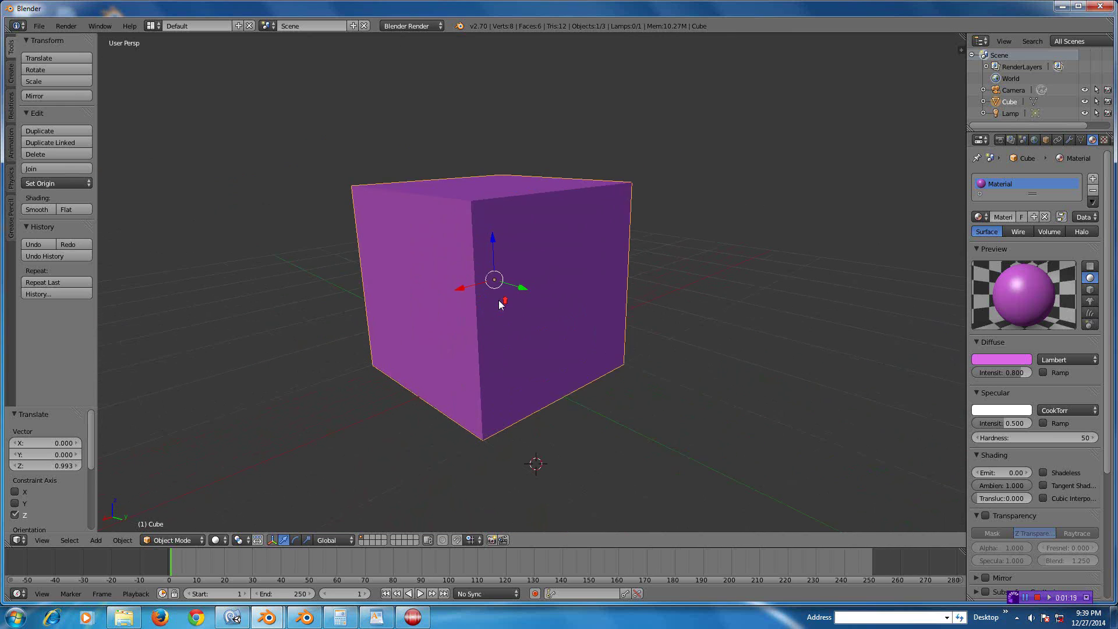
{"action": "scroll", "coordinate": [499, 303], "scroll_direction": "down", "scroll_amount": 4}
{"action": "scroll", "coordinate": [499, 304], "scroll_direction": "up", "scroll_amount": 2}
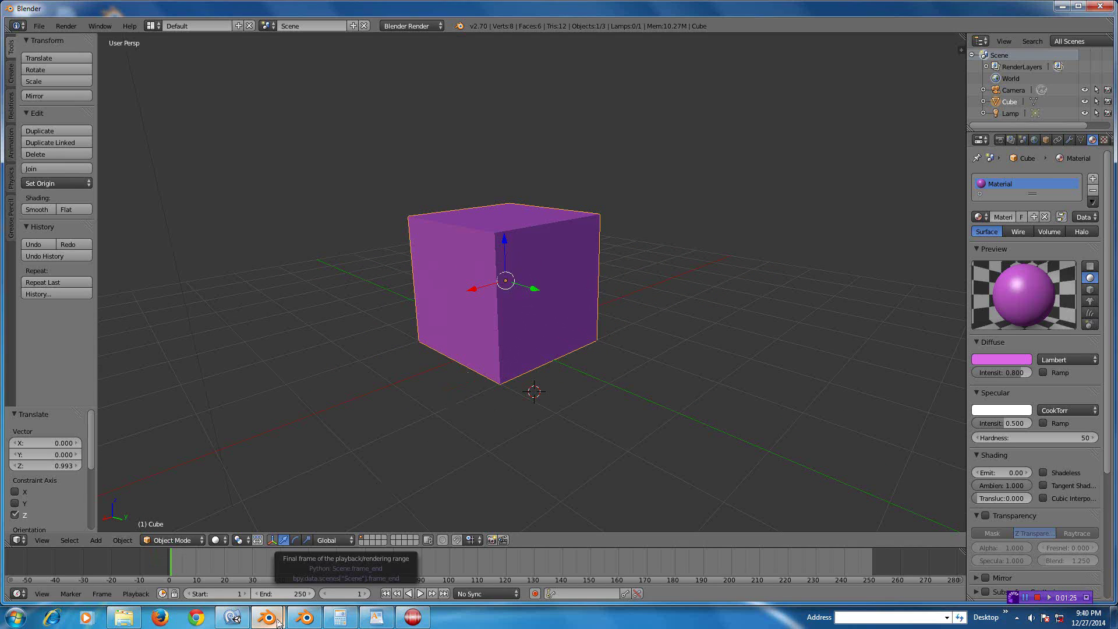
{"action": "mouse_move", "coordinate": [268, 617]}
{"action": "left_click", "coordinate": [216, 566]}
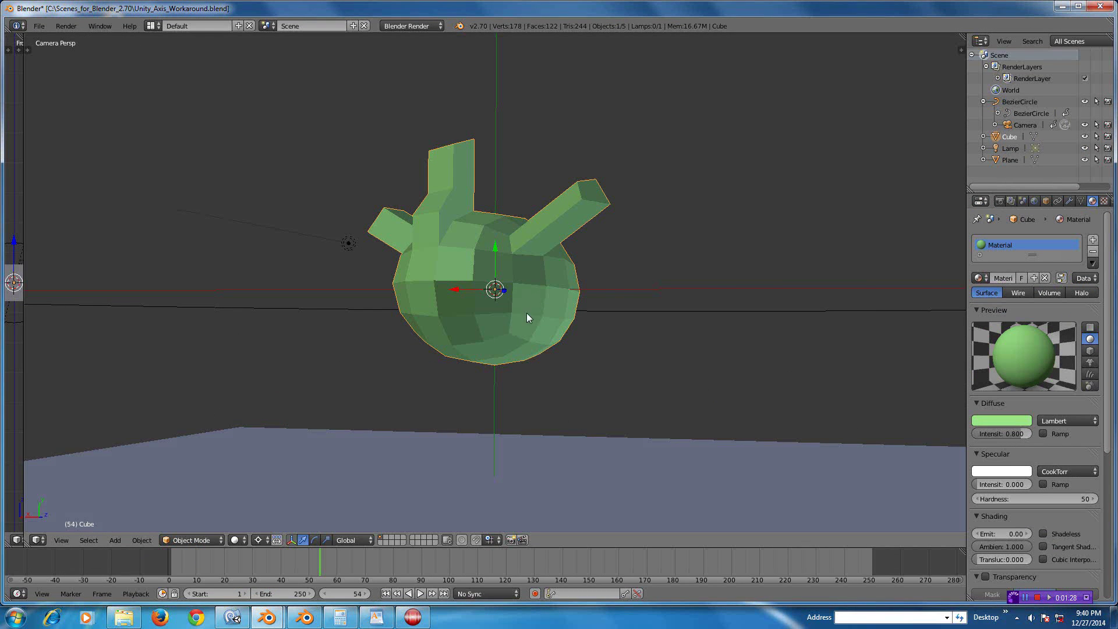
Zoom the camera view, orbit out around the green model, and return to the camera view.
{"action": "scroll", "coordinate": [529, 317], "scroll_direction": "down", "scroll_amount": 3}
{"action": "scroll", "coordinate": [528, 317], "scroll_direction": "up", "scroll_amount": 4}
{"action": "scroll", "coordinate": [528, 317], "scroll_direction": "down", "scroll_amount": 4}
{"action": "scroll", "coordinate": [529, 317], "scroll_direction": "up", "scroll_amount": 3}
{"action": "scroll", "coordinate": [529, 318], "scroll_direction": "down", "scroll_amount": 3}
{"action": "scroll", "coordinate": [529, 317], "scroll_direction": "up", "scroll_amount": 3}
{"action": "scroll", "coordinate": [529, 317], "scroll_direction": "down", "scroll_amount": 4}
{"action": "scroll", "coordinate": [529, 318], "scroll_direction": "up", "scroll_amount": 4}
{"action": "scroll", "coordinate": [528, 318], "scroll_direction": "down", "scroll_amount": 1}
{"action": "scroll", "coordinate": [527, 313], "scroll_direction": "down", "scroll_amount": 2}
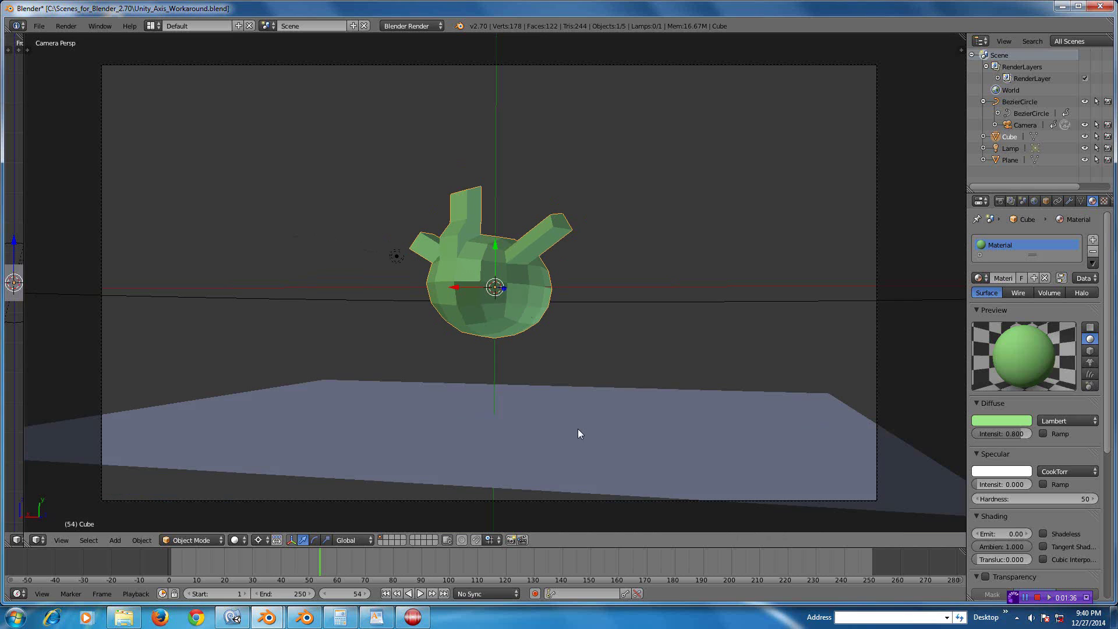
{"action": "scroll", "coordinate": [474, 436], "scroll_direction": "down", "scroll_amount": 3}
{"action": "scroll", "coordinate": [500, 428], "scroll_direction": "up", "scroll_amount": 3}
{"action": "mouse_move", "coordinate": [610, 286]}
{"action": "middle_mouse_down"}
{"action": "mouse_move", "coordinate": [596, 274]}
{"action": "mouse_move", "coordinate": [589, 307]}
{"action": "mouse_move", "coordinate": [604, 304]}
{"action": "mouse_move", "coordinate": [569, 304]}
{"action": "mouse_move", "coordinate": [679, 302]}
{"action": "mouse_move", "coordinate": [559, 289]}
{"action": "mouse_move", "coordinate": [622, 292]}
{"action": "mouse_move", "coordinate": [580, 299]}
{"action": "mouse_move", "coordinate": [612, 291]}
{"action": "middle_mouse_up"}
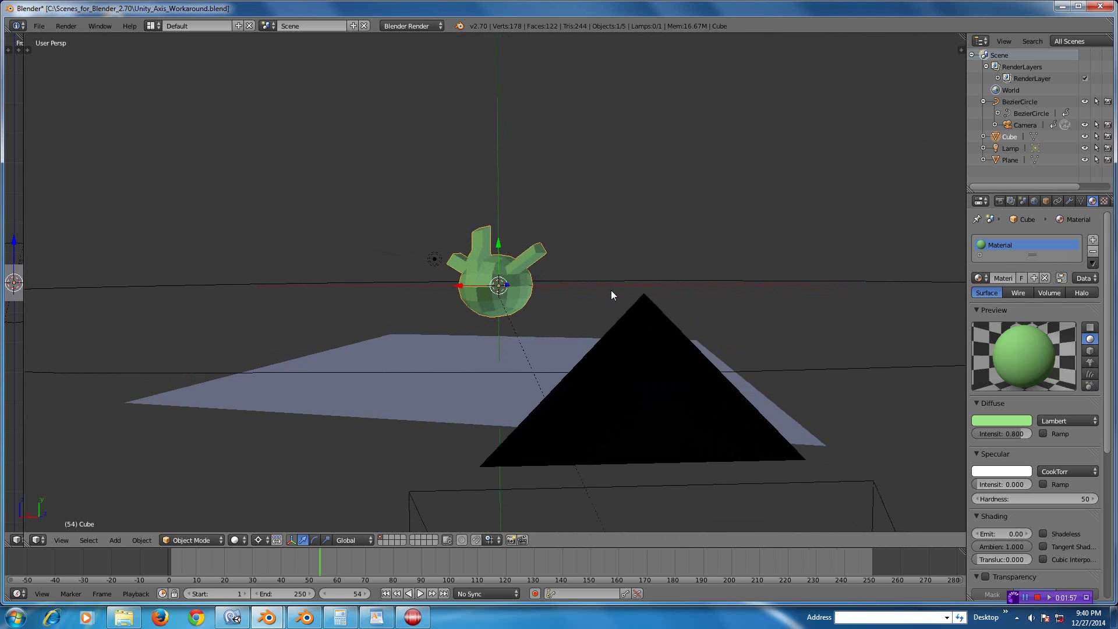
{"action": "key", "text": "KP_0"}
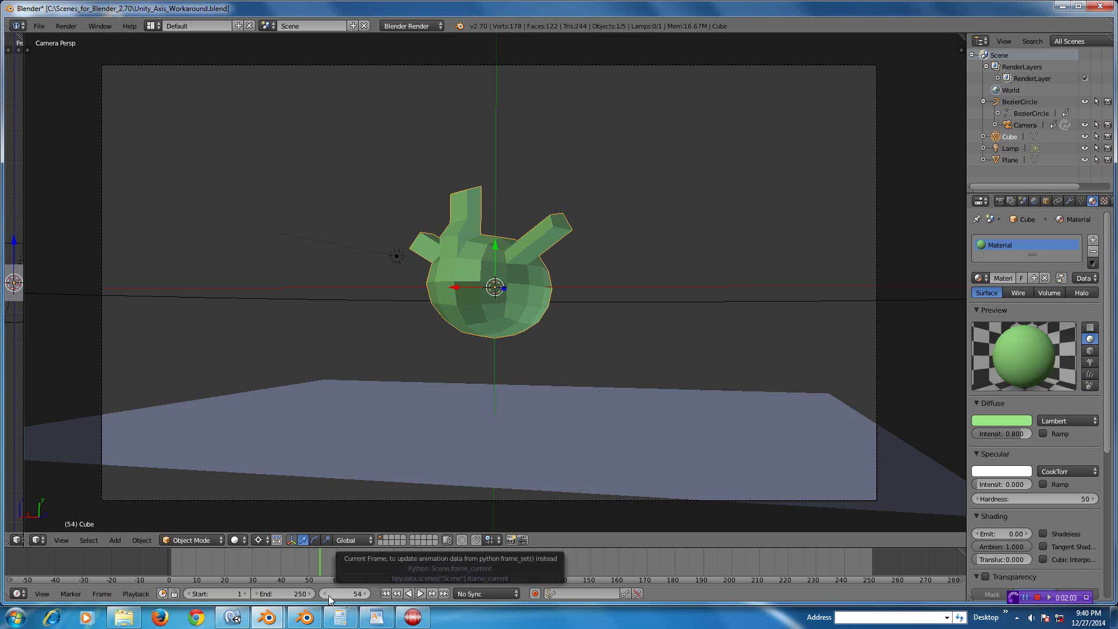
Scrub the animation timeline forward to frame 92.
{"action": "left_click_drag", "start_coordinate": [329, 599], "coordinate": [363, 593]}
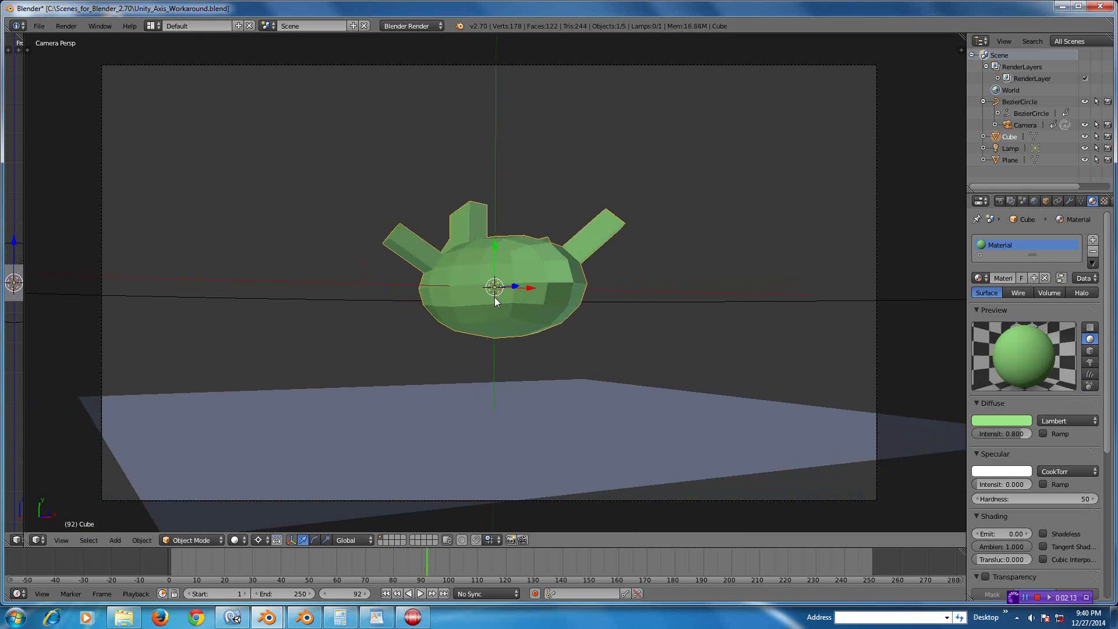
{"action": "scroll", "coordinate": [499, 308], "scroll_direction": "up", "scroll_amount": 2}
{"action": "scroll", "coordinate": [500, 309], "scroll_direction": "down", "scroll_amount": 2}
{"action": "scroll", "coordinate": [500, 309], "scroll_direction": "up", "scroll_amount": 2}
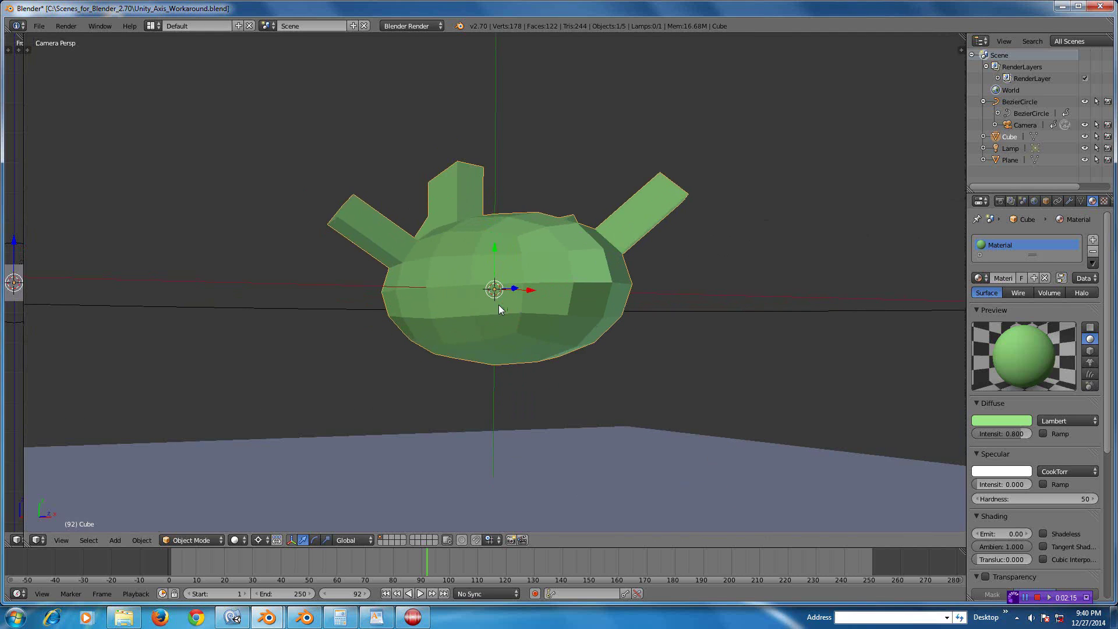
{"action": "key", "text": "Tab"}
Extrude one top face of the green model into a new block.
{"action": "right_click", "coordinate": [499, 250]}
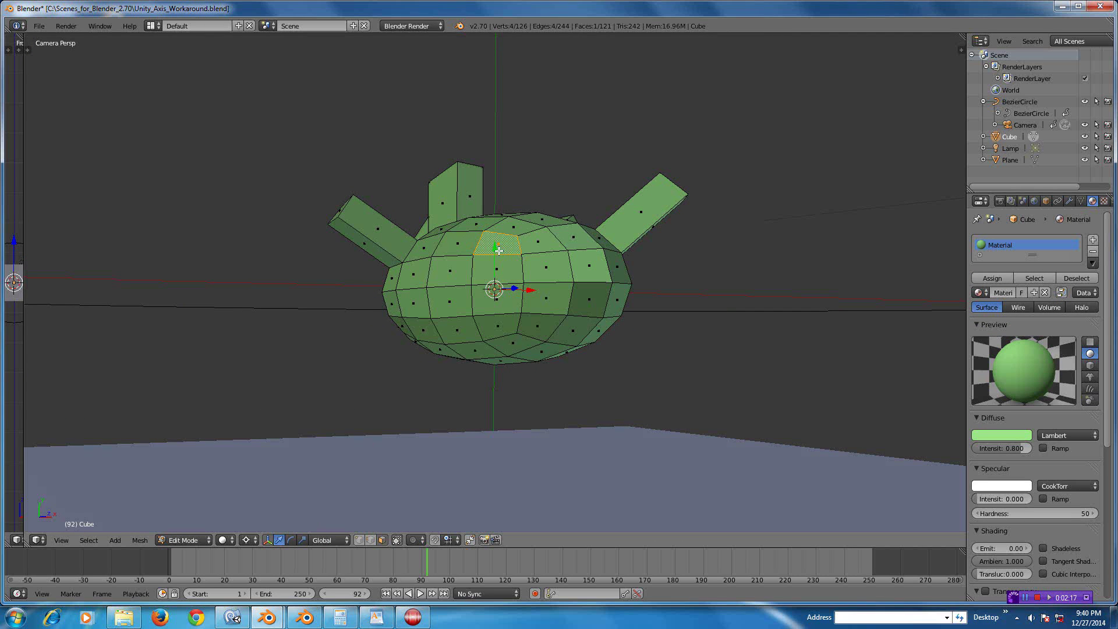
{"action": "key", "text": "e"}
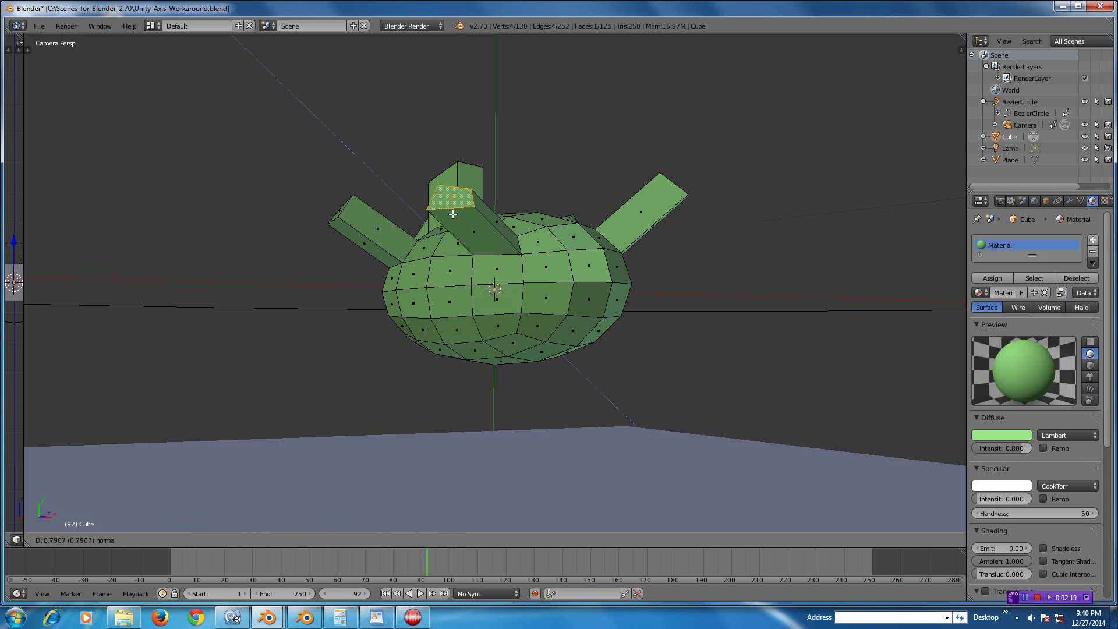
{"action": "left_click", "coordinate": [453, 214]}
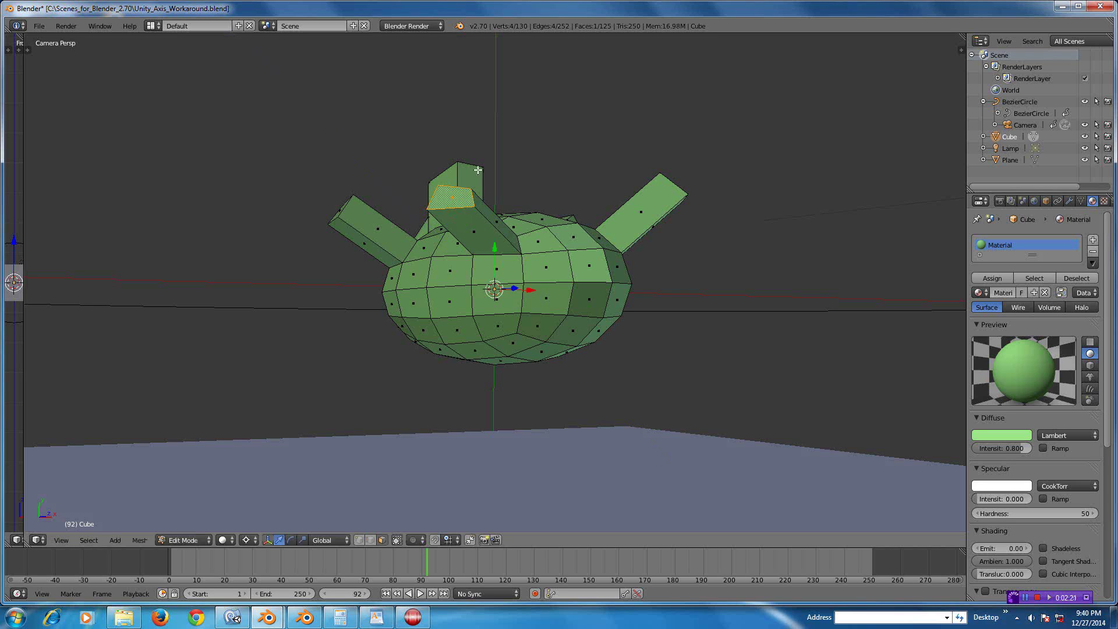
Extrude a second top face along global Y, then return to Object Mode.
{"action": "right_click", "coordinate": [509, 214]}
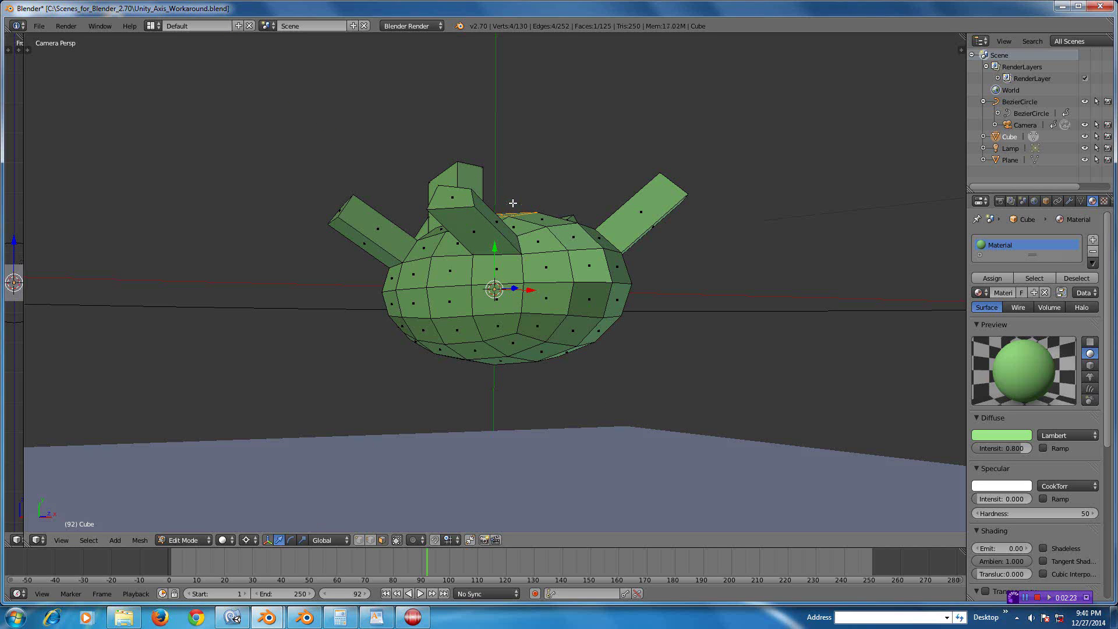
{"action": "key", "text": "e"}
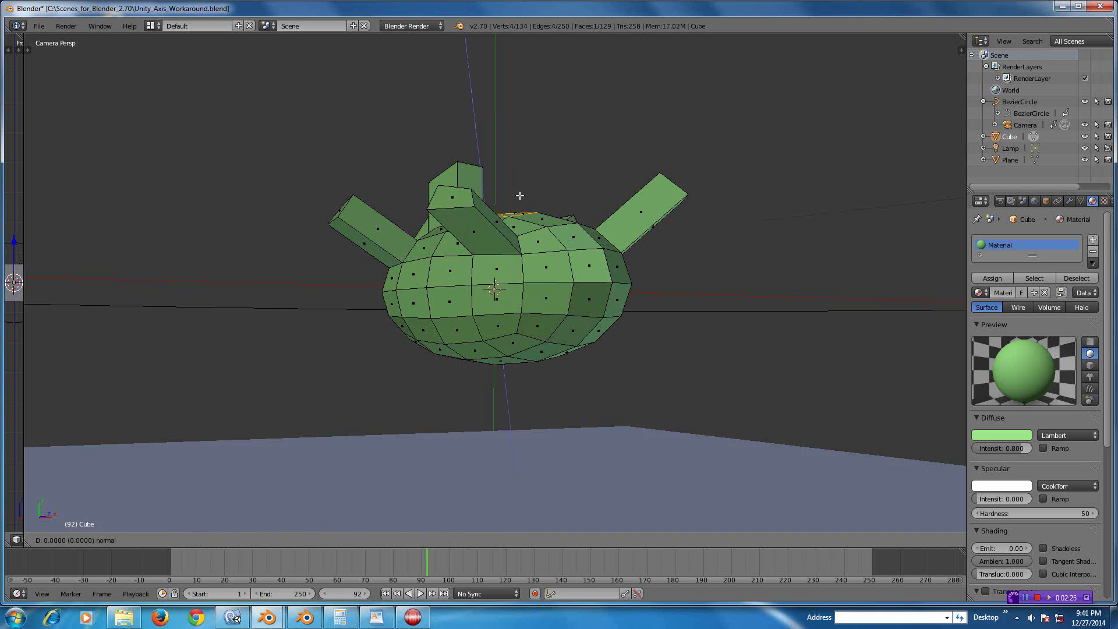
{"action": "key", "text": "y"}
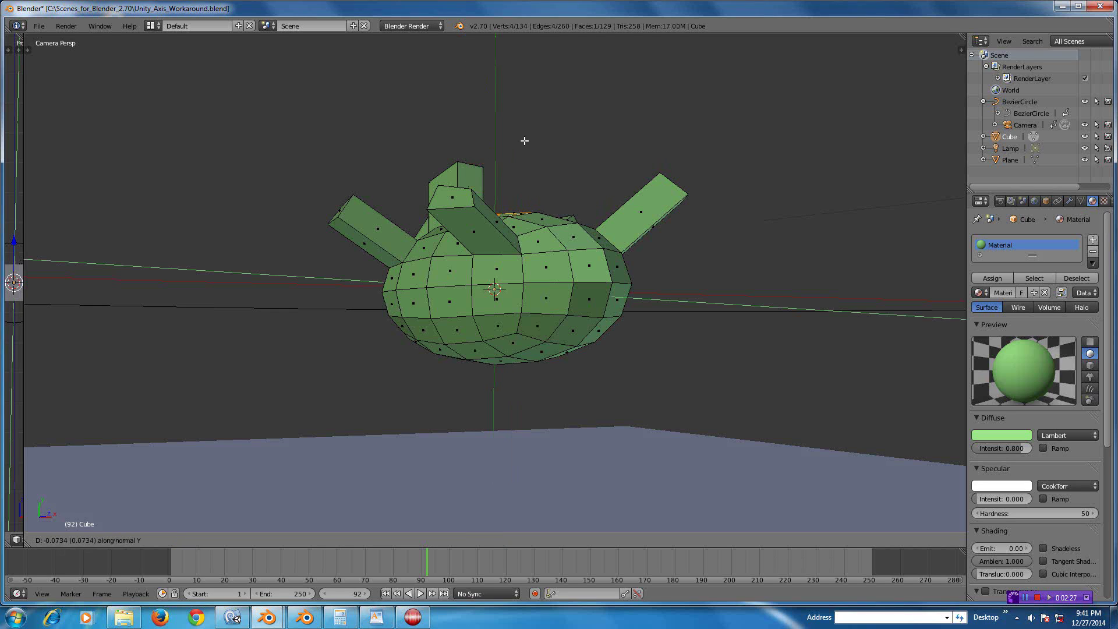
{"action": "key", "text": "y"}
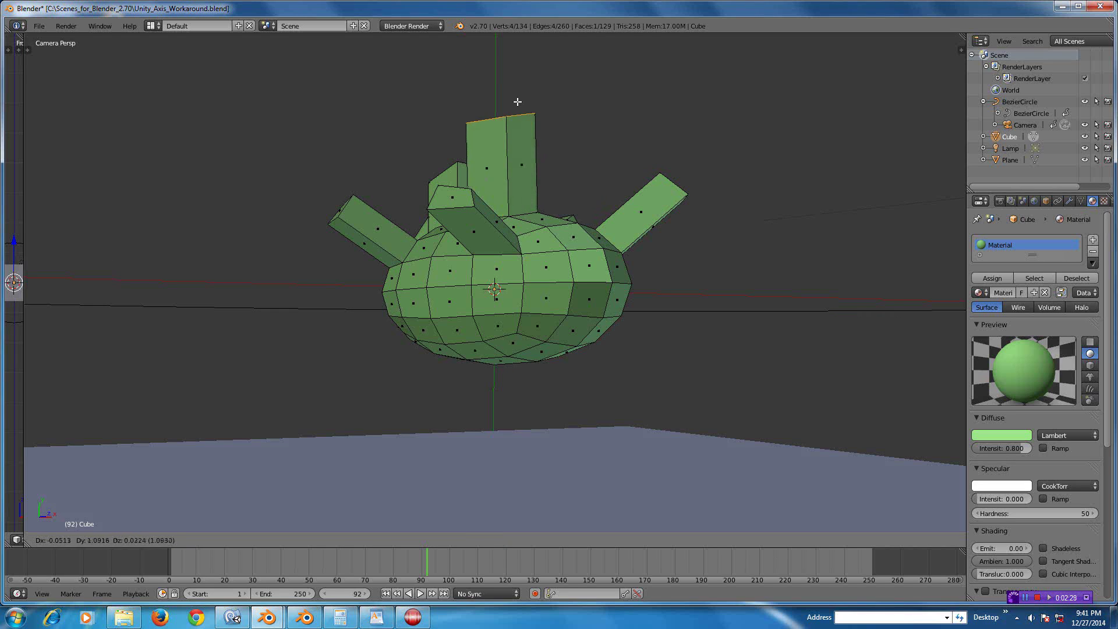
{"action": "left_click", "coordinate": [523, 121]}
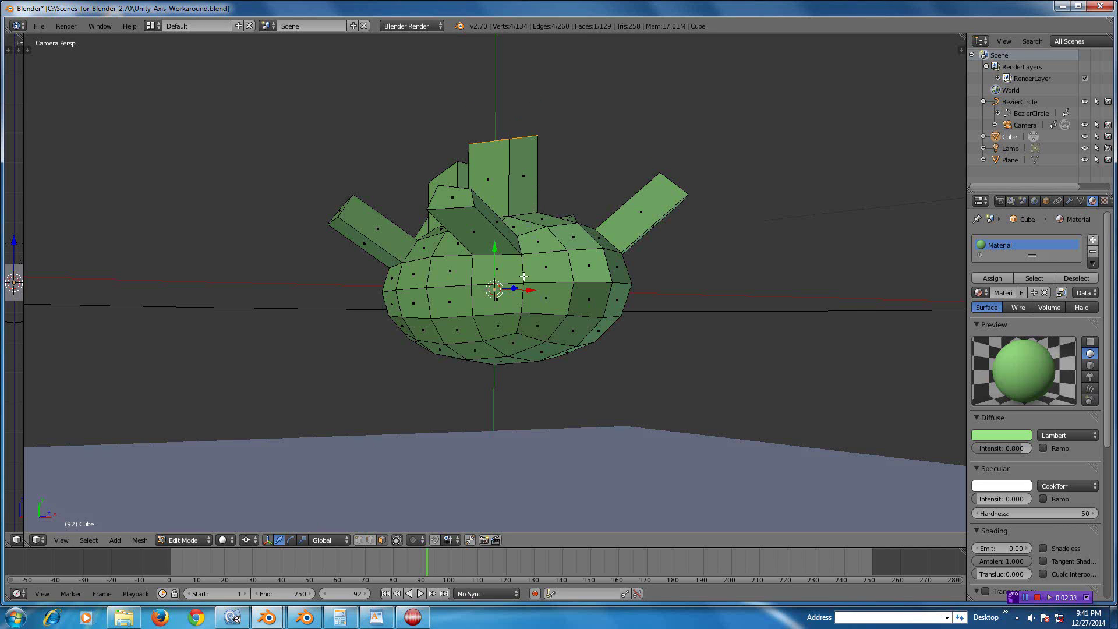
{"action": "key", "text": "Tab"}
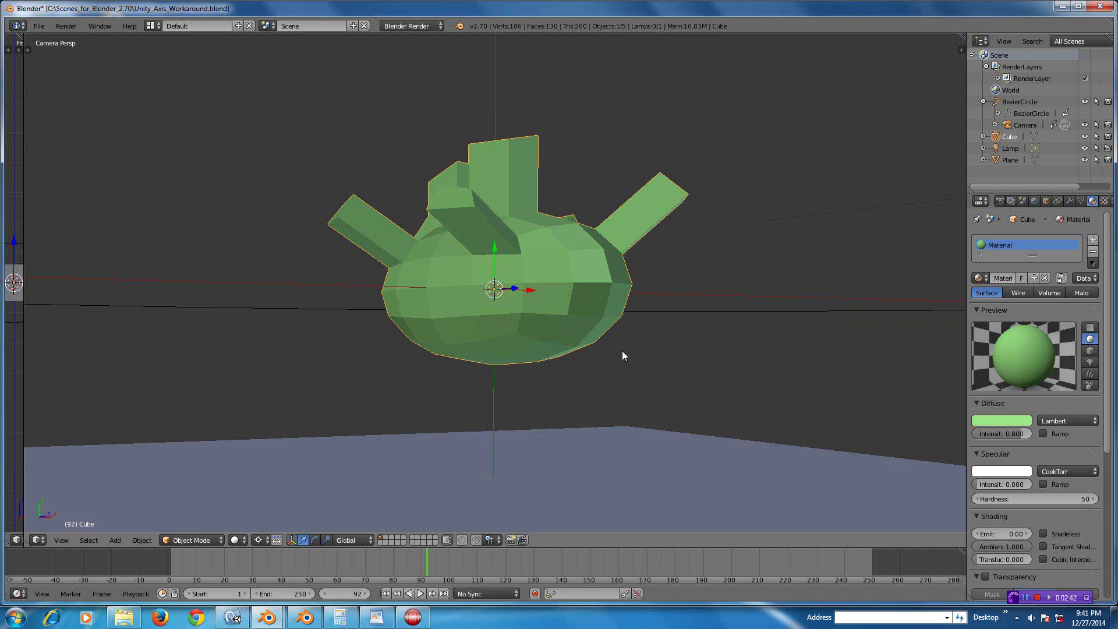
Step the camera orbit animation forward to frame 111 and back to frame 72.
{"action": "left_click_drag", "start_coordinate": [342, 593], "coordinate": [309, 595]}
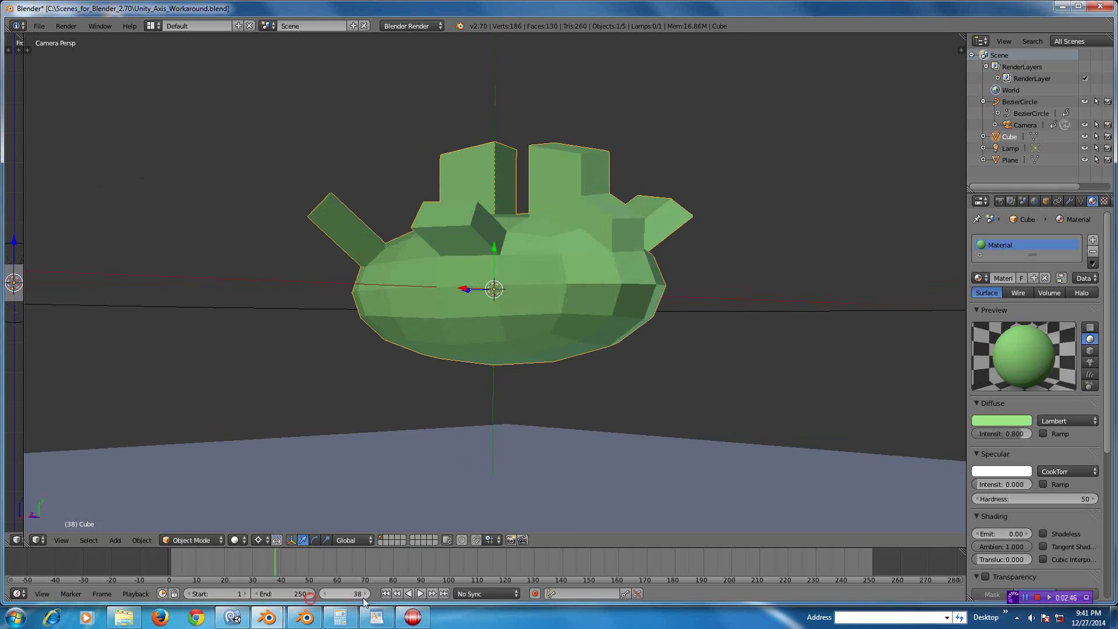
{"action": "key", "text": "Right"}
{"action": "key", "text": "Right"}
{"action": "key", "text": "Right"}
{"action": "key", "text": "Right"}
{"action": "key", "text": "Right"}
{"action": "key", "text": "Right"}
{"action": "key", "text": "Right"}
{"action": "key", "text": "Right"}
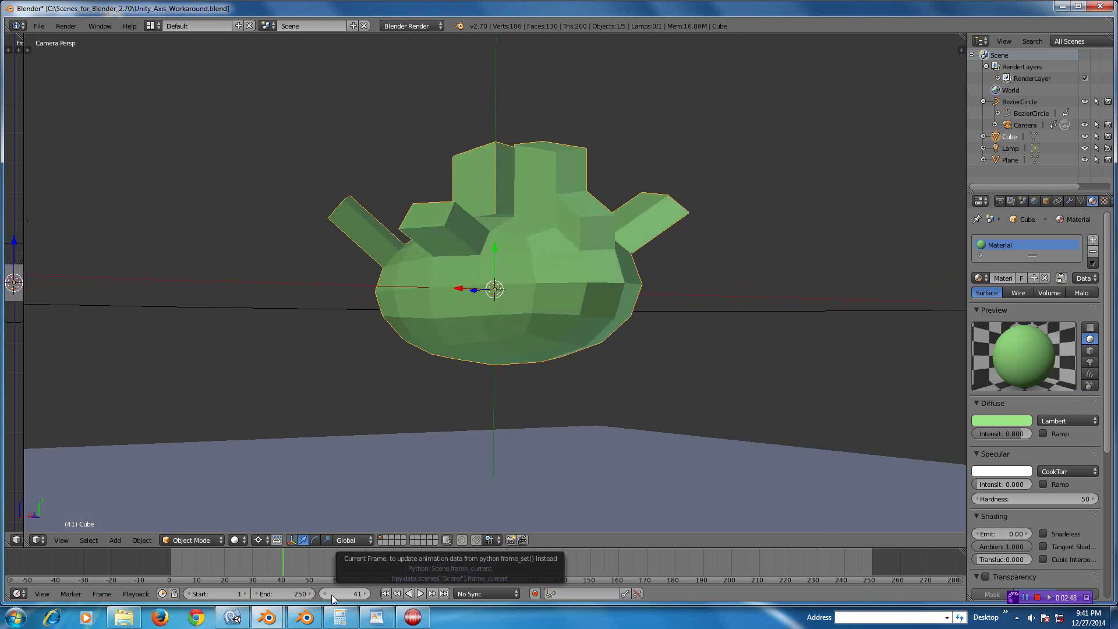
{"action": "key", "text": "Left"}
{"action": "key", "text": "Left"}
{"action": "key", "text": "Left"}
{"action": "key", "text": "Left"}
{"action": "key", "text": "Left"}
{"action": "key", "text": "Left"}
{"action": "key", "text": "Left"}
{"action": "key", "text": "Left"}
{"action": "key", "text": "Left"}
{"action": "key", "text": "Left"}
{"action": "key", "text": "Left"}
{"action": "key", "text": "Left"}
{"action": "key", "text": "Left"}
{"action": "key", "text": "Left"}
{"action": "key", "text": "Left"}
{"action": "key", "text": "Left"}
{"action": "key", "text": "Left"}
{"action": "key", "text": "Left"}
{"action": "key", "text": "Left"}
{"action": "key", "text": "Left"}
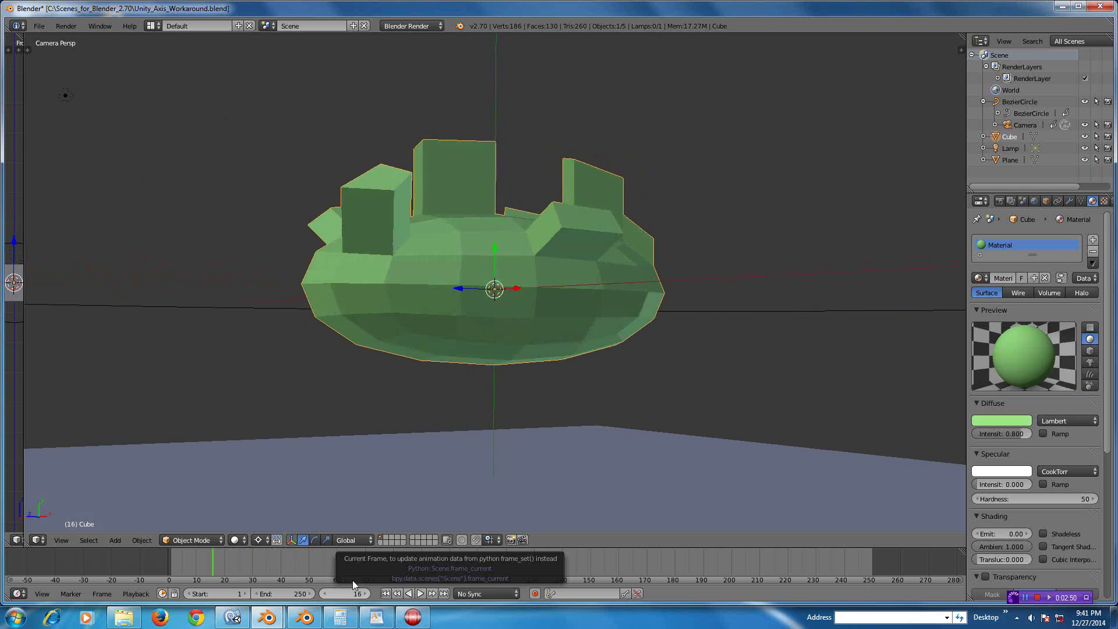
{"action": "key", "text": "Right"}
{"action": "key", "text": "Right"}
{"action": "key", "text": "Right"}
{"action": "key", "text": "Right"}
{"action": "key", "text": "Right"}
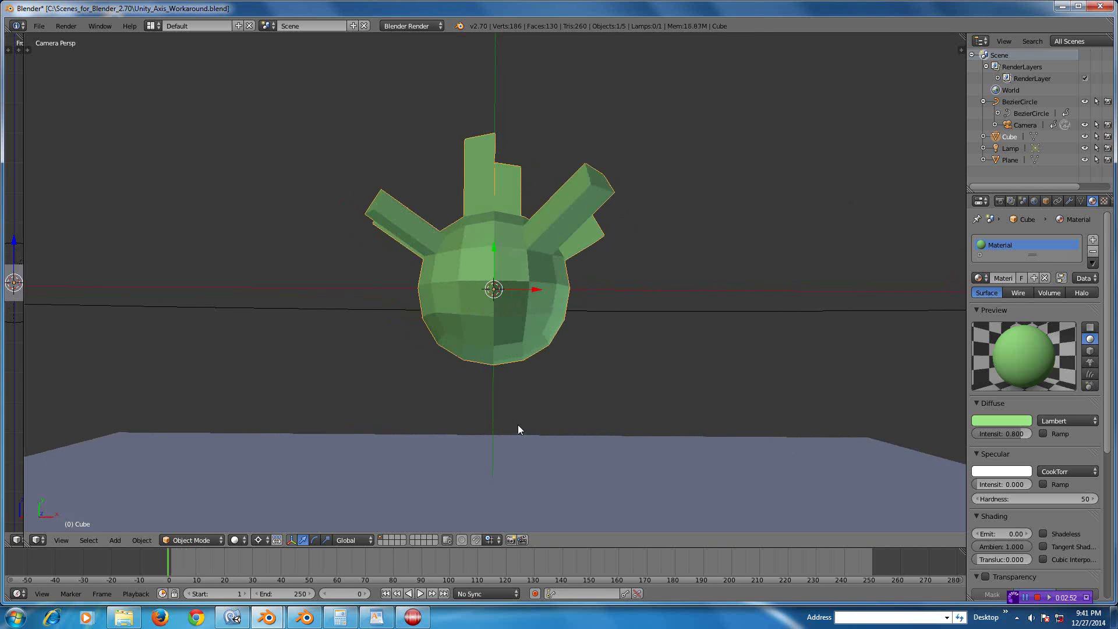
{"action": "key", "text": "Right"}
{"action": "key", "text": "Right"}
{"action": "key", "text": "Right"}
{"action": "key", "text": "Right"}
{"action": "key", "text": "Right"}
{"action": "key", "text": "Right"}
{"action": "key", "text": "Right"}
{"action": "key", "text": "Right"}
{"action": "key", "text": "Right"}
{"action": "key", "text": "Right"}
{"action": "key", "text": "Right"}
{"action": "key", "text": "Right"}
{"action": "key", "text": "Right"}
{"action": "key", "text": "Right"}
{"action": "key", "text": "Right"}
{"action": "key", "text": "Right"}
{"action": "key", "text": "Right"}
{"action": "key", "text": "Right"}
{"action": "key", "text": "Right"}
{"action": "key", "text": "Right"}
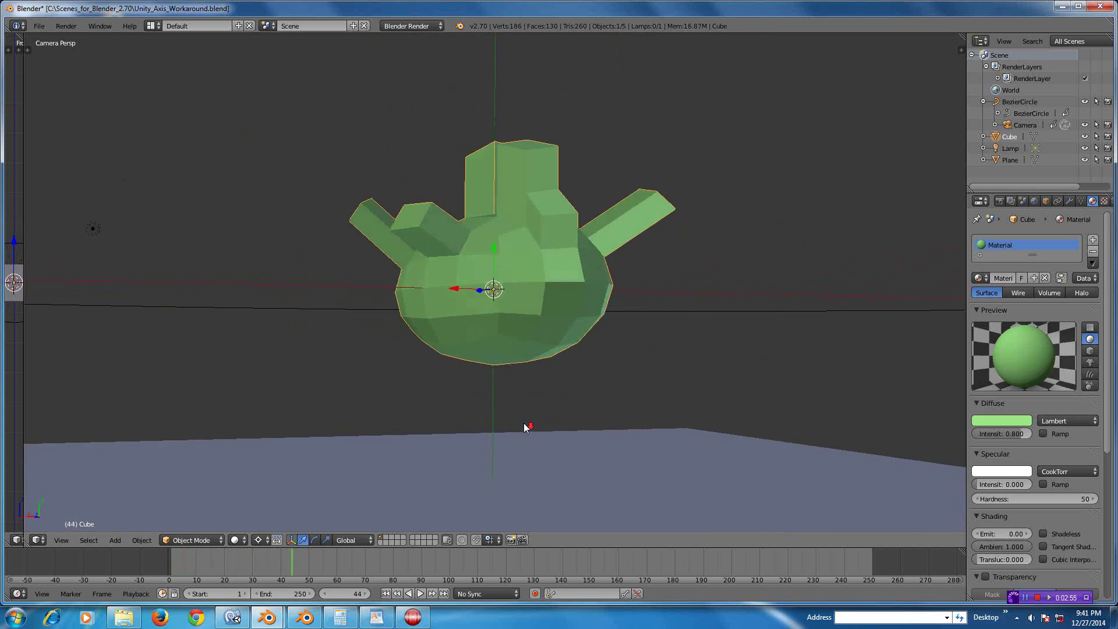
{"action": "key", "text": "Right"}
{"action": "key", "text": "Right"}
{"action": "key", "text": "Right"}
{"action": "key", "text": "Right"}
{"action": "key", "text": "Right"}
{"action": "key", "text": "Right"}
{"action": "key", "text": "Right"}
{"action": "key", "text": "Right"}
{"action": "key", "text": "Right"}
{"action": "key", "text": "Right"}
{"action": "key", "text": "Right"}
{"action": "key", "text": "Right"}
{"action": "key", "text": "Right"}
{"action": "key", "text": "Right"}
{"action": "key", "text": "Right"}
{"action": "key", "text": "Right"}
{"action": "key", "text": "Right"}
{"action": "key", "text": "Right"}
{"action": "key", "text": "Right"}
{"action": "key", "text": "Right"}
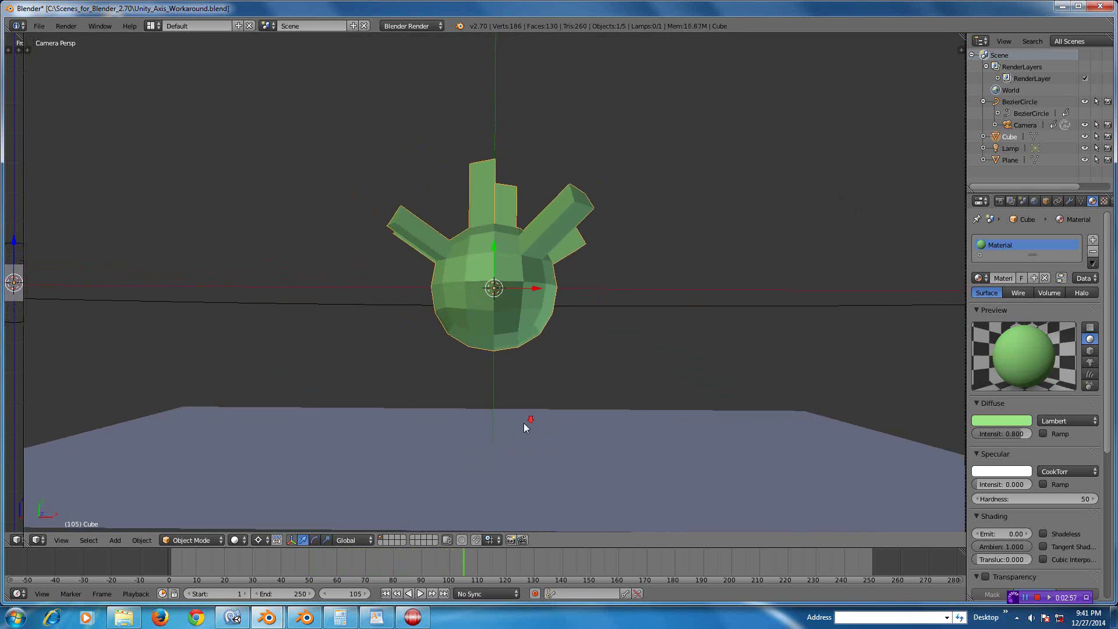
{"action": "key", "text": "Left"}
{"action": "key", "text": "Left"}
{"action": "key", "text": "Left"}
{"action": "key", "text": "Left"}
{"action": "key", "text": "Left"}
{"action": "key", "text": "Left"}
{"action": "key", "text": "Left"}
{"action": "key", "text": "Left"}
{"action": "key", "text": "Left"}
{"action": "key", "text": "Left"}
{"action": "key", "text": "Left"}
{"action": "key", "text": "Left"}
{"action": "key", "text": "Left"}
{"action": "key", "text": "Left"}
{"action": "key", "text": "Left"}
{"action": "key", "text": "Left"}
{"action": "key", "text": "Left"}
{"action": "key", "text": "Left"}
{"action": "key", "text": "Left"}
{"action": "key", "text": "Left"}
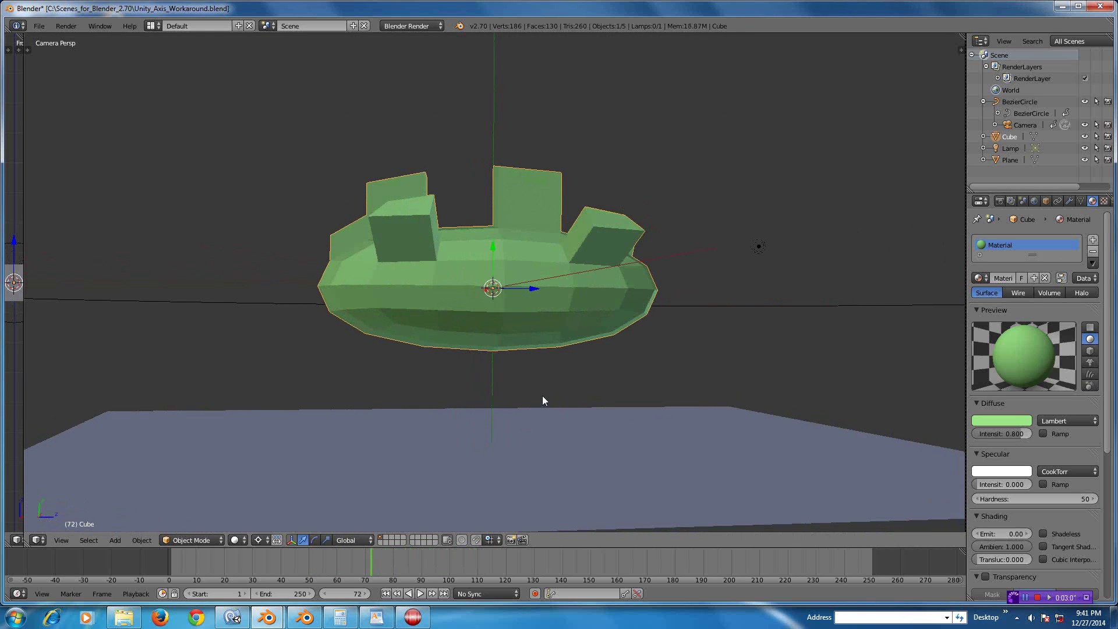
Zoom the camera view and widen the Front Ortho view beside it.
{"action": "scroll", "coordinate": [543, 396], "scroll_direction": "up", "scroll_amount": 2}
{"action": "scroll", "coordinate": [543, 397], "scroll_direction": "down", "scroll_amount": 3}
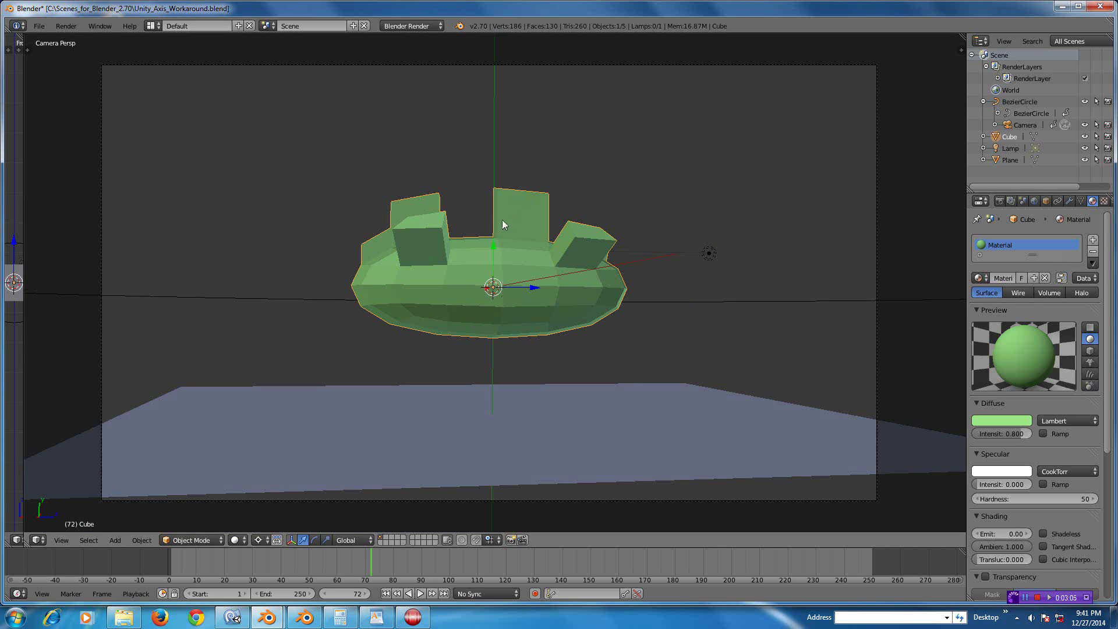
{"action": "scroll", "coordinate": [548, 302], "scroll_direction": "up", "scroll_amount": 3}
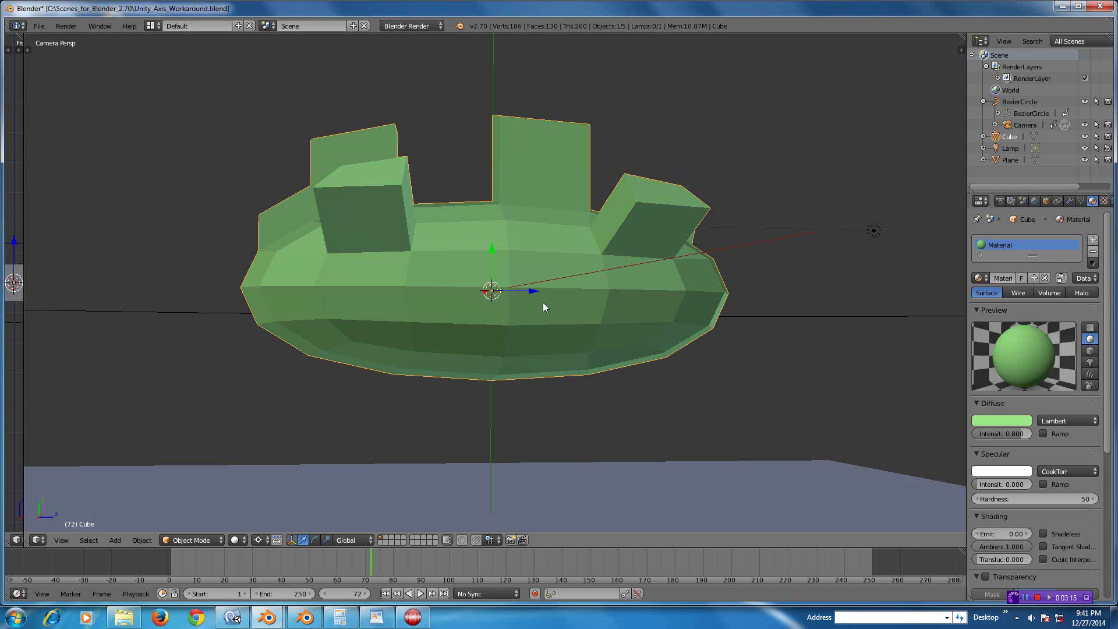
{"action": "scroll", "coordinate": [554, 342], "scroll_direction": "down", "scroll_amount": 4}
{"action": "scroll", "coordinate": [554, 341], "scroll_direction": "up", "scroll_amount": 1}
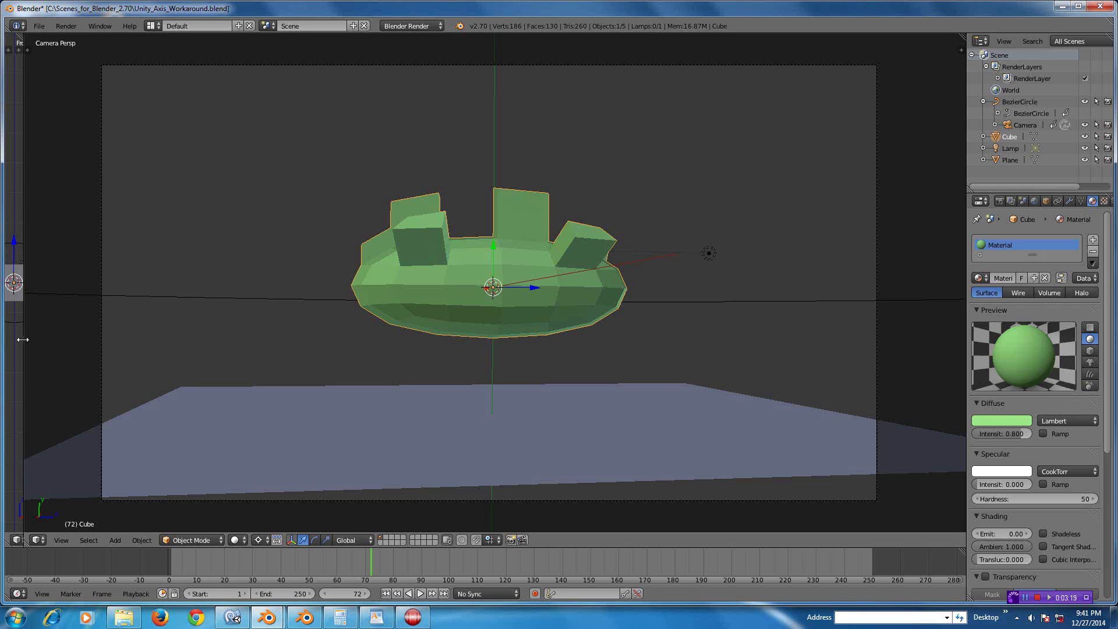
{"action": "left_click_drag", "start_coordinate": [22, 340], "coordinate": [81, 341]}
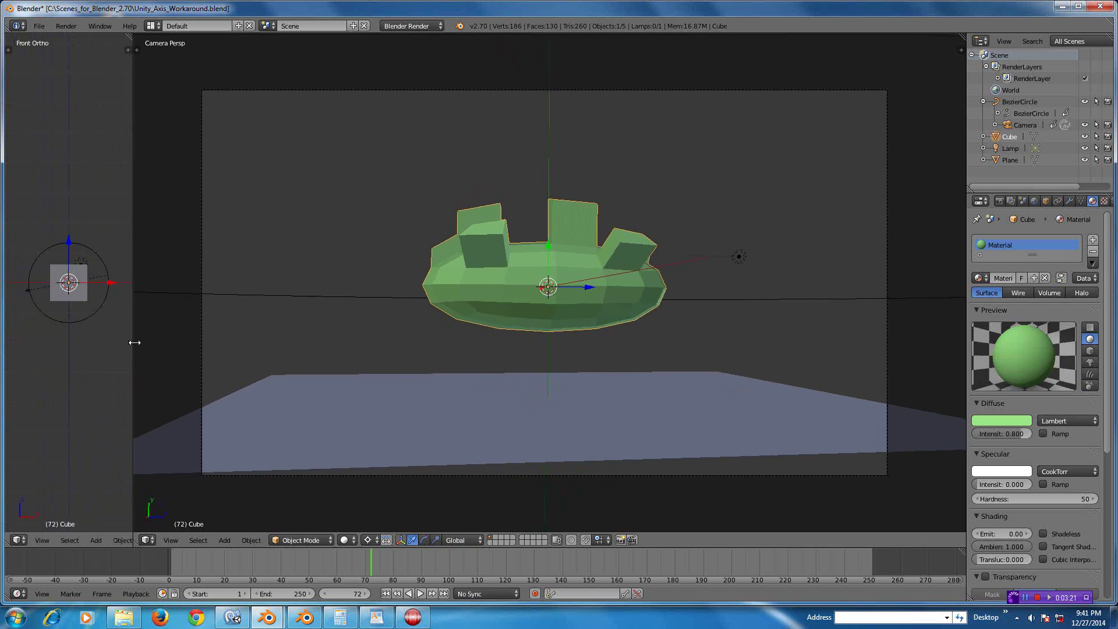
Widen the Front Ortho view until it fills half the screen.
{"action": "left_click_drag", "start_coordinate": [135, 343], "coordinate": [178, 348]}
{"action": "scroll", "coordinate": [87, 337], "scroll_direction": "up", "scroll_amount": 4}
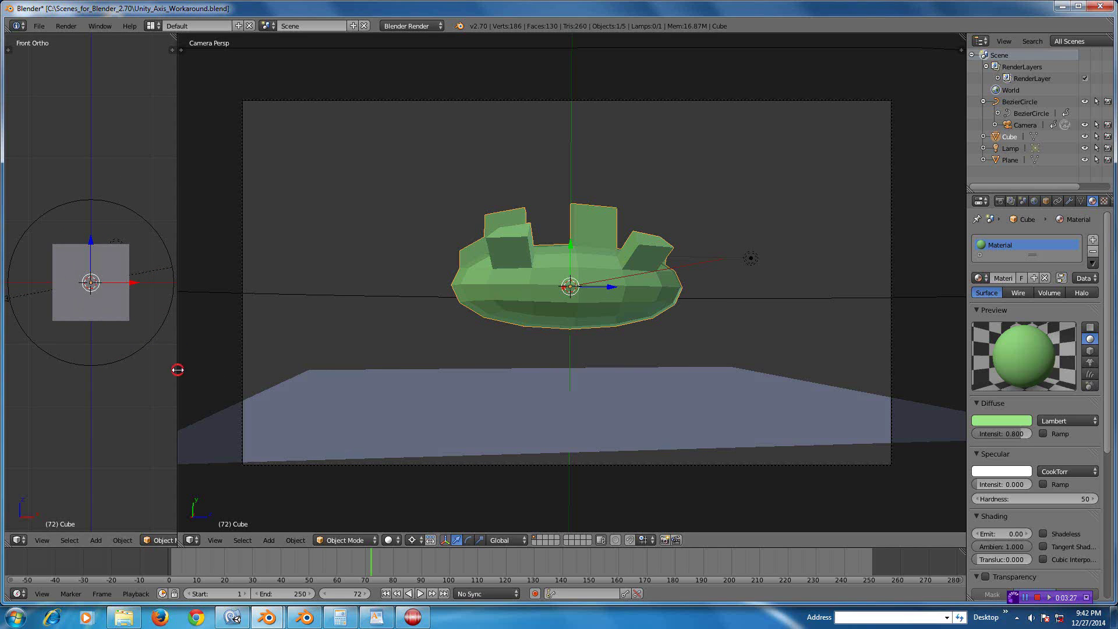
{"action": "left_click_drag", "start_coordinate": [176, 370], "coordinate": [580, 359]}
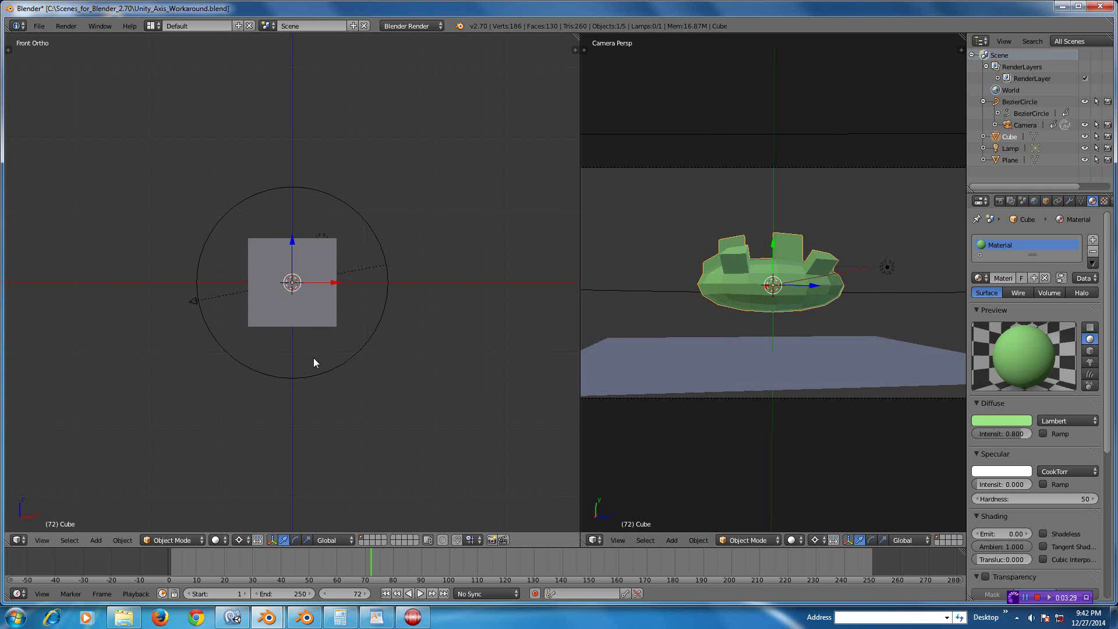
Orbit the left view into a User Persp angle and zoom in.
{"action": "middle_click_drag", "start_coordinate": [313, 358], "coordinate": [526, 372]}
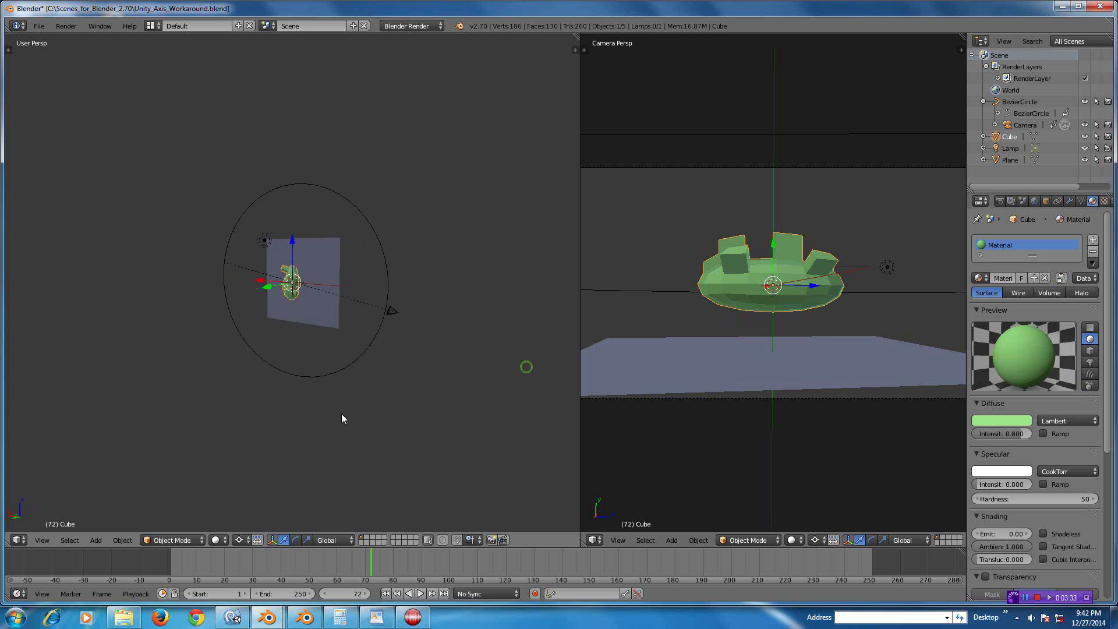
{"action": "scroll", "coordinate": [329, 394], "scroll_direction": "up", "scroll_amount": 5}
{"action": "scroll", "coordinate": [327, 391], "scroll_direction": "up", "scroll_amount": 1}
{"action": "scroll", "coordinate": [334, 387], "scroll_direction": "down", "scroll_amount": 1}
{"action": "scroll", "coordinate": [334, 384], "scroll_direction": "up", "scroll_amount": 3}
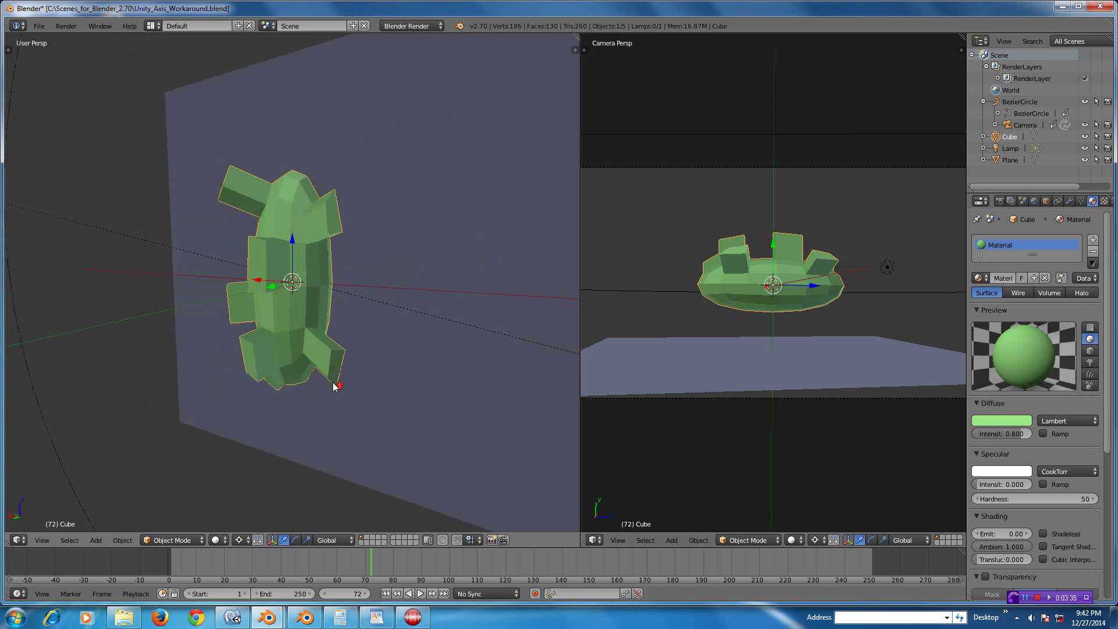
{"action": "scroll", "coordinate": [335, 386], "scroll_direction": "down", "scroll_amount": 2}
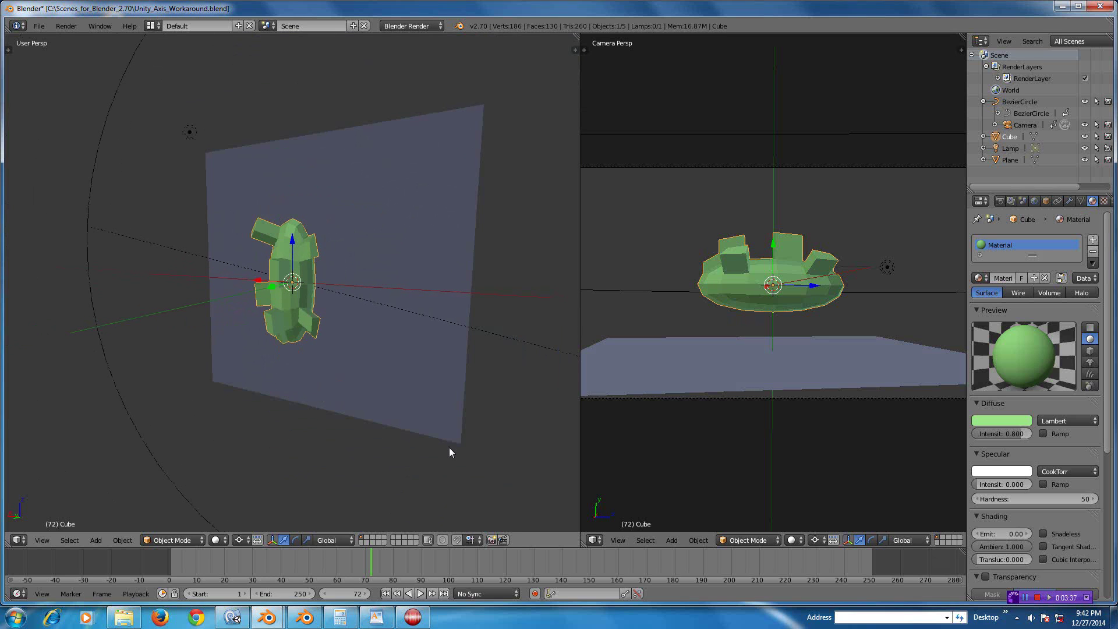
Show the N panel and turn on Grid Floor in the perspective view.
{"action": "key", "text": "n"}
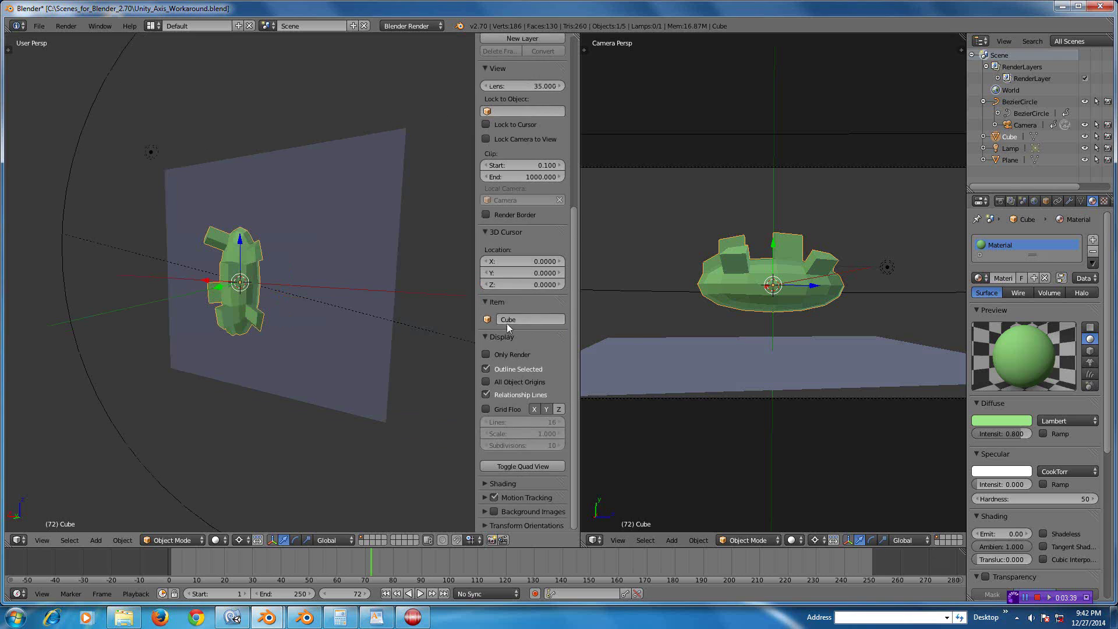
{"action": "left_click", "coordinate": [485, 409]}
{"action": "scroll", "coordinate": [262, 353], "scroll_direction": "up", "scroll_amount": 2}
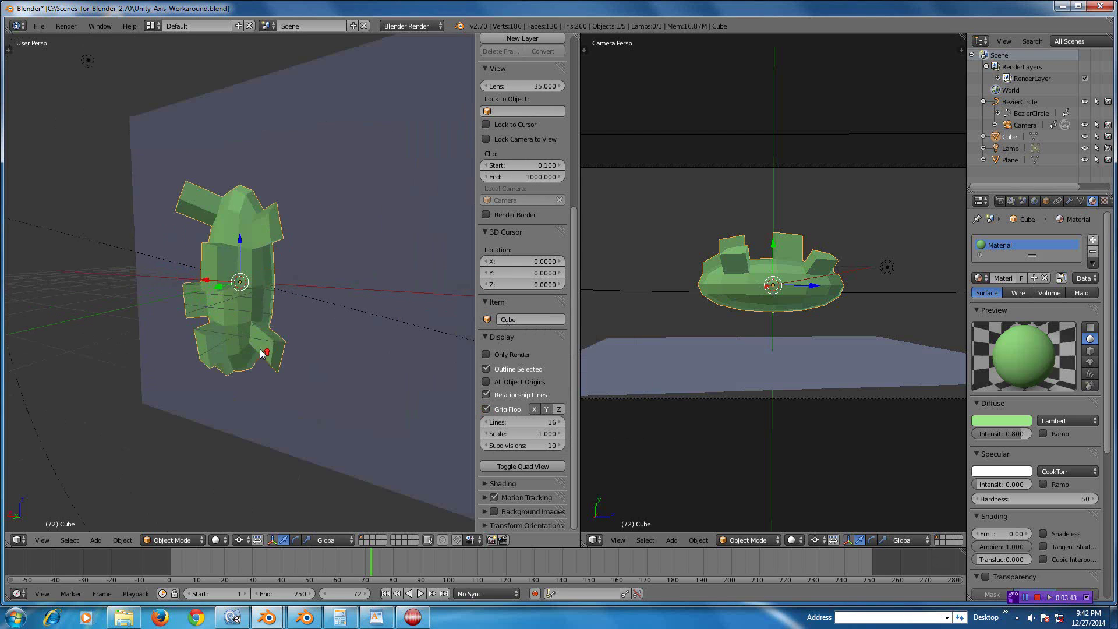
{"action": "scroll", "coordinate": [262, 353], "scroll_direction": "down", "scroll_amount": 3}
{"action": "scroll", "coordinate": [262, 354], "scroll_direction": "up", "scroll_amount": 1}
{"action": "scroll", "coordinate": [262, 354], "scroll_direction": "down", "scroll_amount": 1}
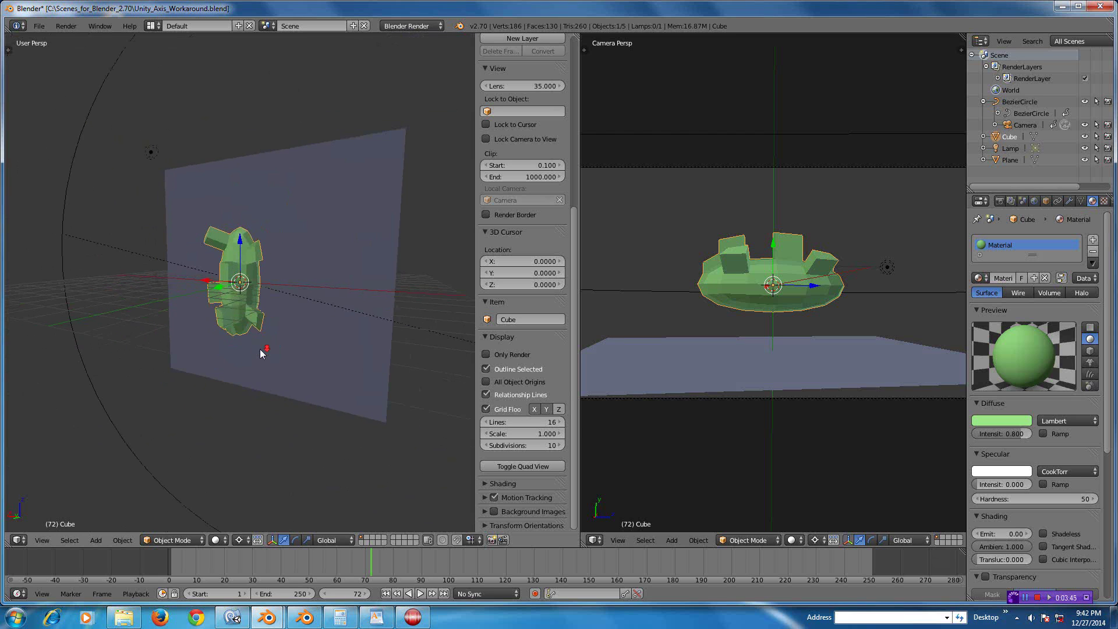
Enlarge the Camera Persp view by shrinking the perspective view to the left.
{"action": "left_click_drag", "start_coordinate": [579, 326], "coordinate": [276, 364]}
{"action": "scroll", "coordinate": [577, 361], "scroll_direction": "down", "scroll_amount": 5}
{"action": "scroll", "coordinate": [577, 361], "scroll_direction": "up", "scroll_amount": 7}
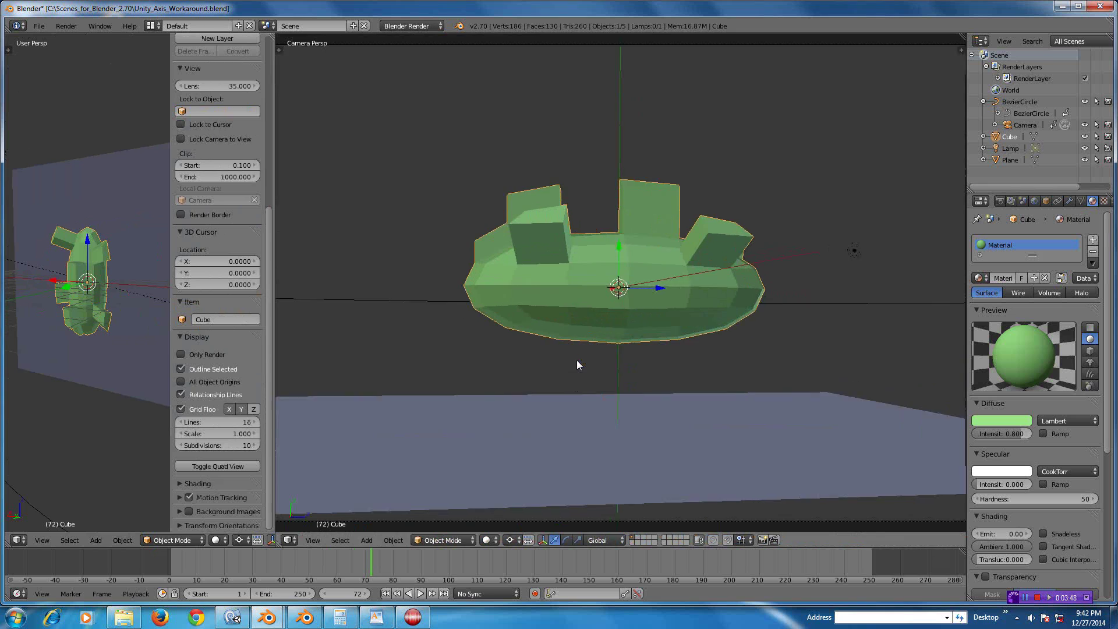
{"action": "scroll", "coordinate": [577, 361], "scroll_direction": "down", "scroll_amount": 2}
{"action": "scroll", "coordinate": [577, 360], "scroll_direction": "up", "scroll_amount": 3}
{"action": "scroll", "coordinate": [577, 360], "scroll_direction": "down", "scroll_amount": 4}
{"action": "scroll", "coordinate": [577, 360], "scroll_direction": "up", "scroll_amount": 1}
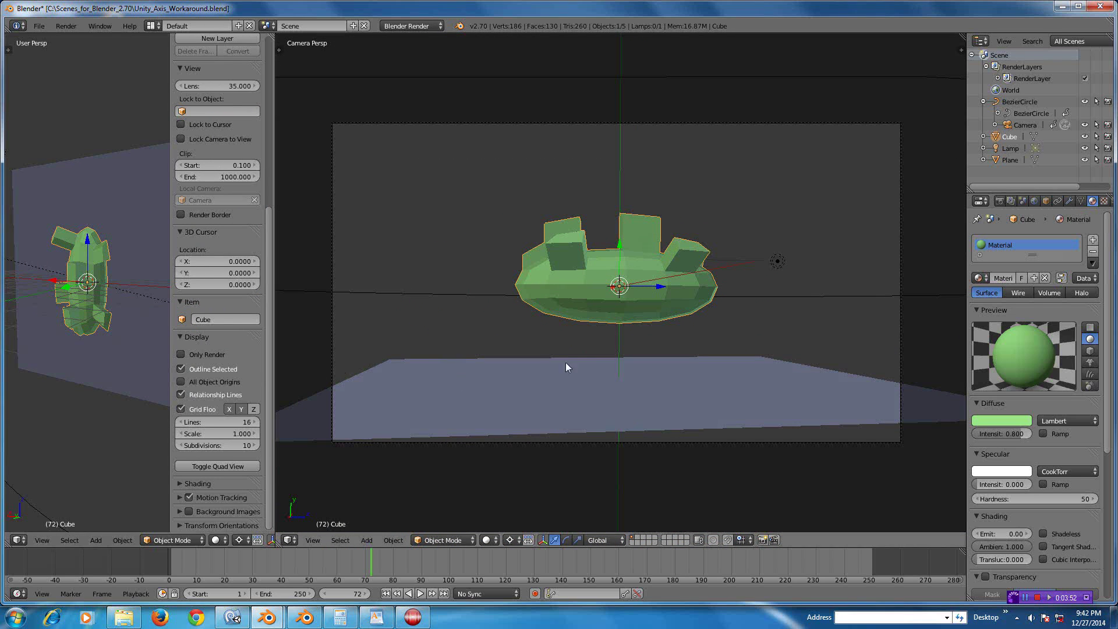
{"action": "scroll", "coordinate": [586, 364], "scroll_direction": "down", "scroll_amount": 2}
{"action": "scroll", "coordinate": [584, 361], "scroll_direction": "up", "scroll_amount": 2}
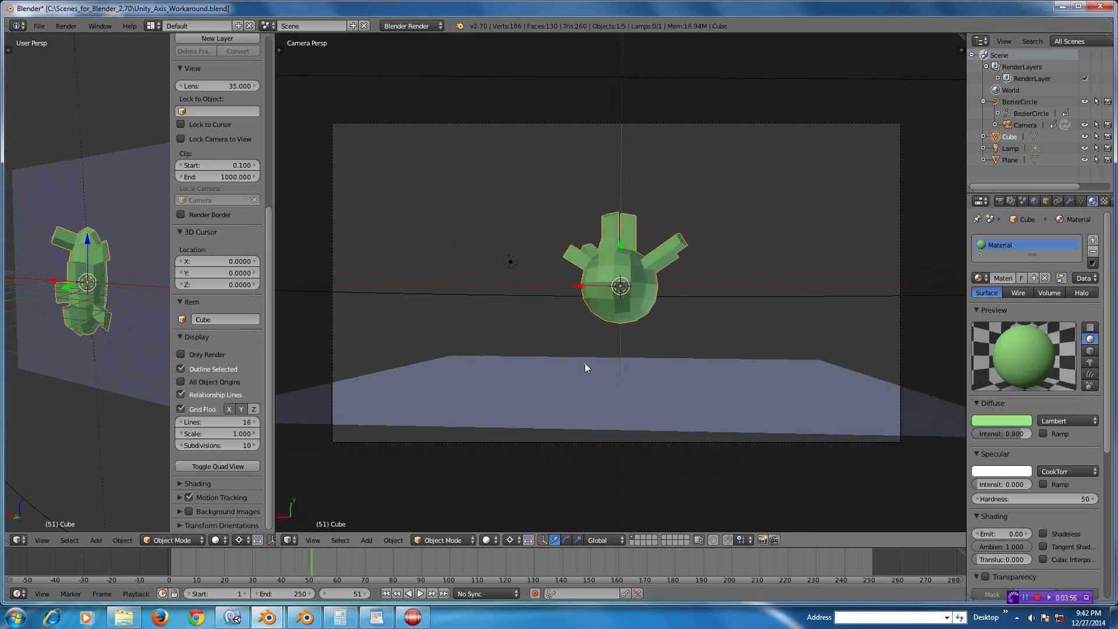
Play the orbit forward with Alt+A and backward with Shift+Alt+A, stopping at frame 36.
{"action": "key", "text": "alt+a"}
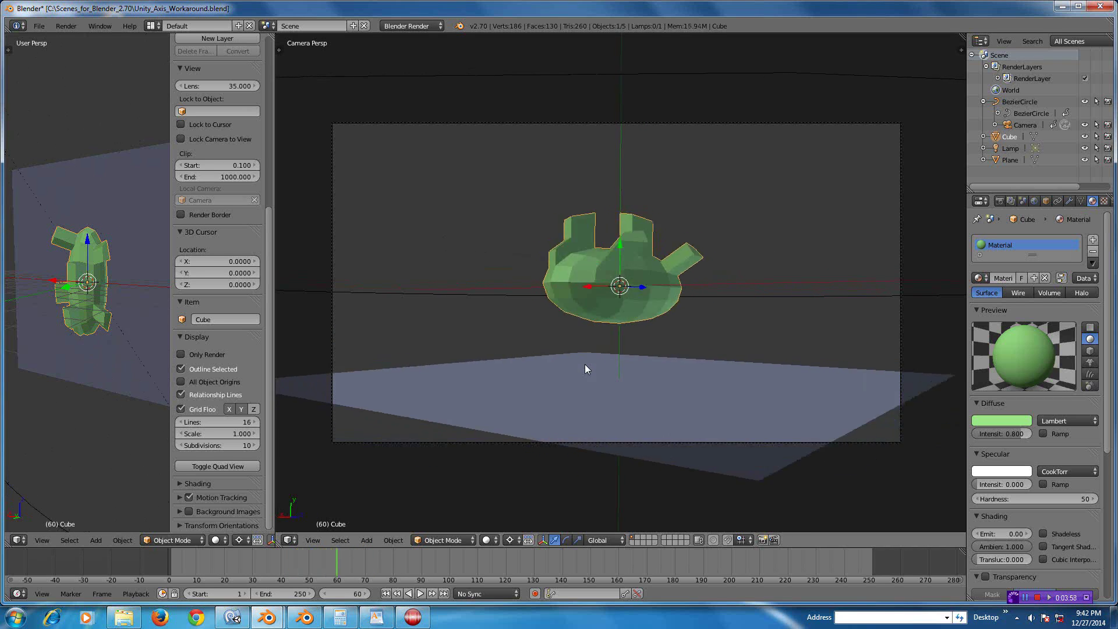
{"action": "key", "text": "shift+alt+a"}
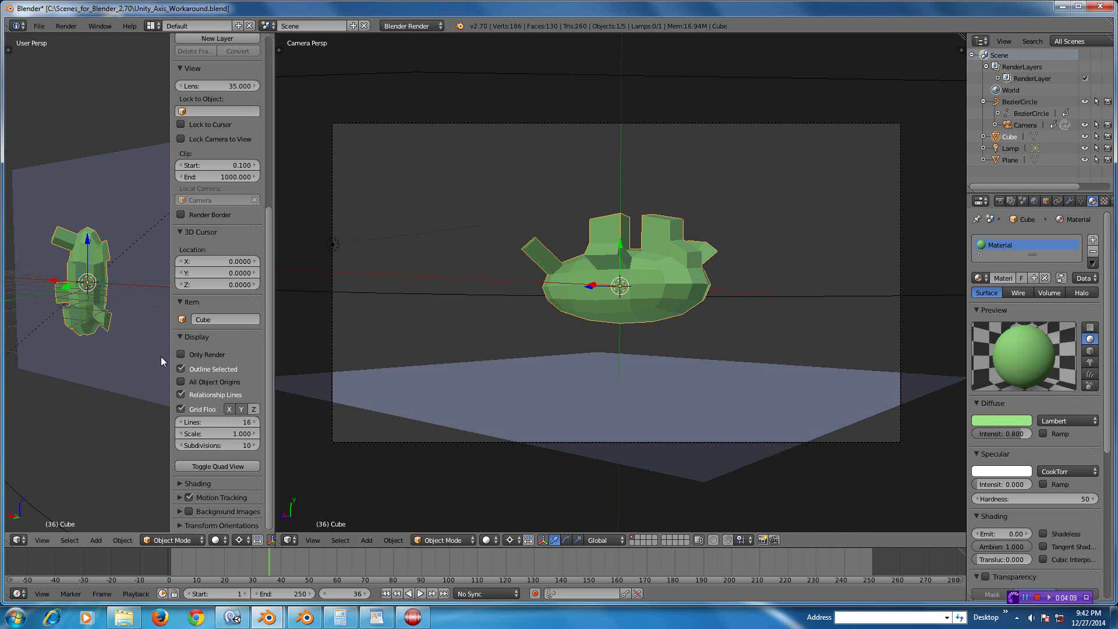
{"action": "key", "text": "n"}
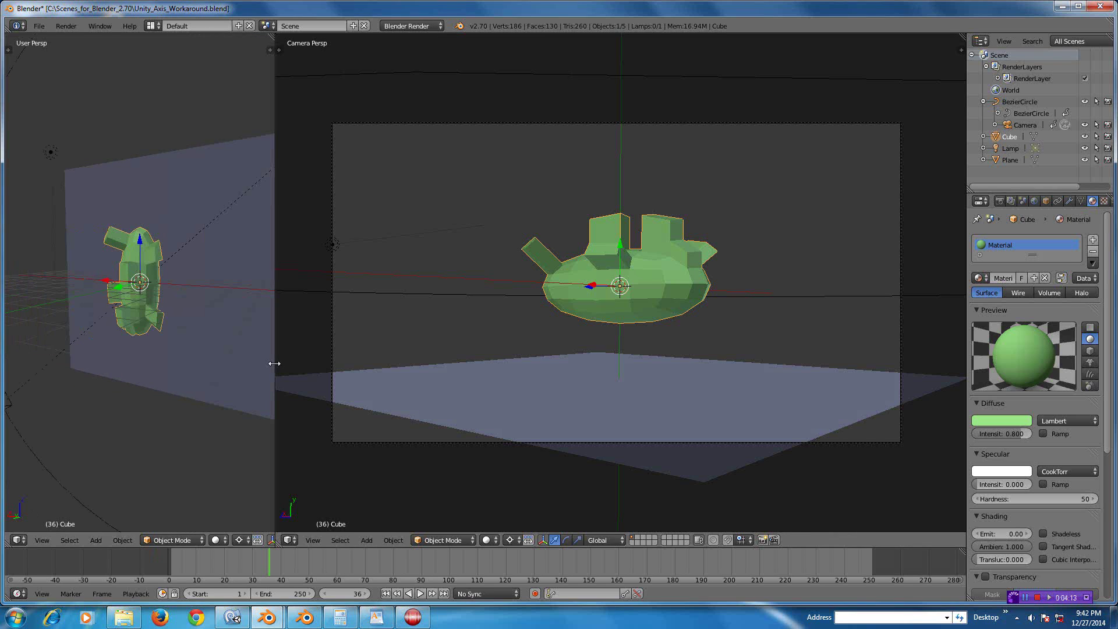
{"action": "middle_click_drag", "start_coordinate": [172, 311], "coordinate": [150, 306]}
Turn Grid Floor off, close the N panel, and orbit to look down on the scene.
{"action": "key", "text": "n"}
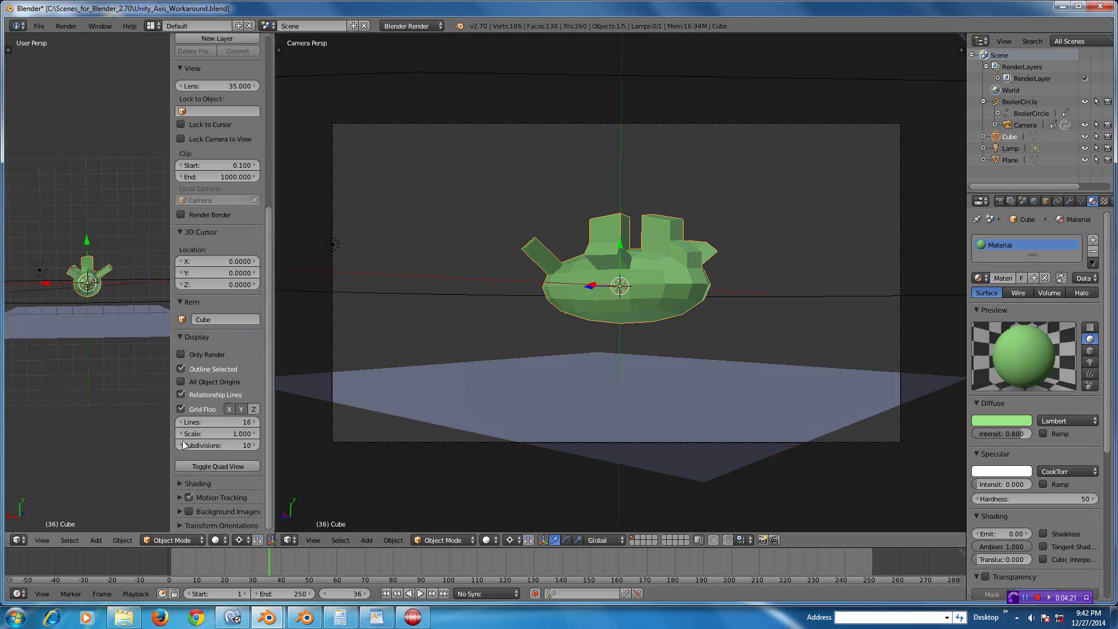
{"action": "scroll", "coordinate": [186, 376], "scroll_direction": "up", "scroll_amount": 1}
{"action": "scroll", "coordinate": [188, 428], "scroll_direction": "down", "scroll_amount": 1}
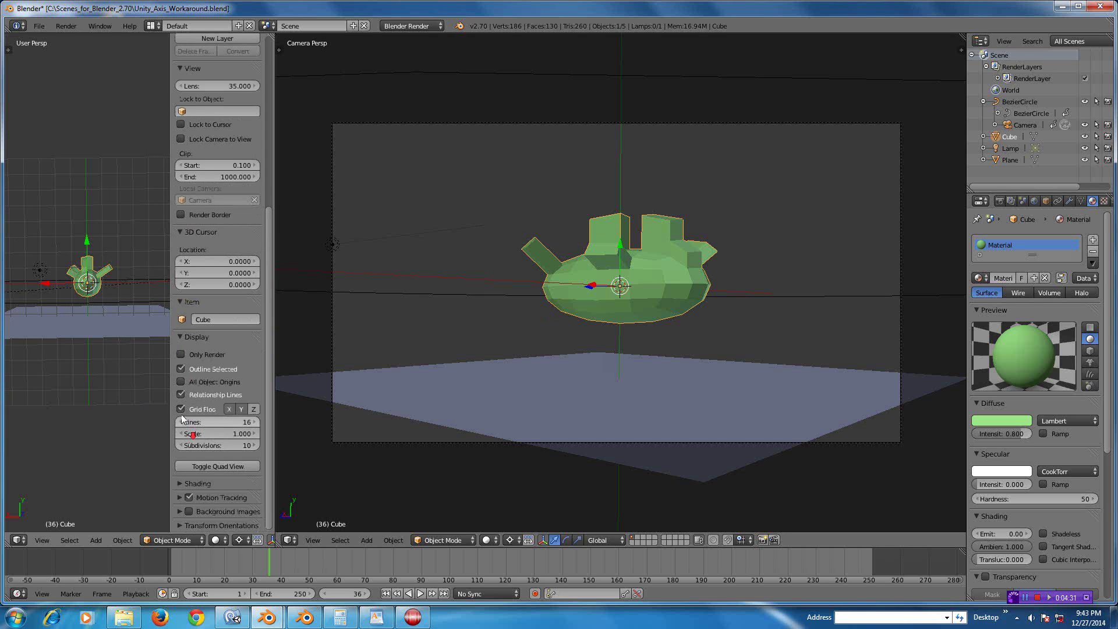
{"action": "left_click", "coordinate": [180, 410]}
{"action": "key", "text": "n"}
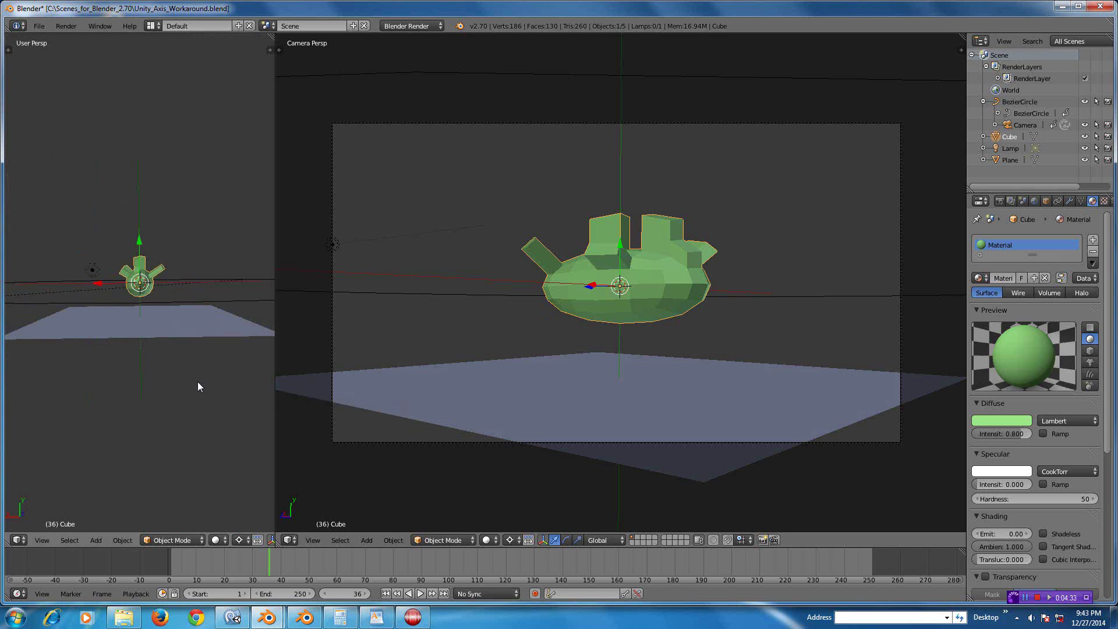
{"action": "scroll", "coordinate": [199, 384], "scroll_direction": "up", "scroll_amount": 4}
{"action": "scroll", "coordinate": [198, 383], "scroll_direction": "down", "scroll_amount": 4}
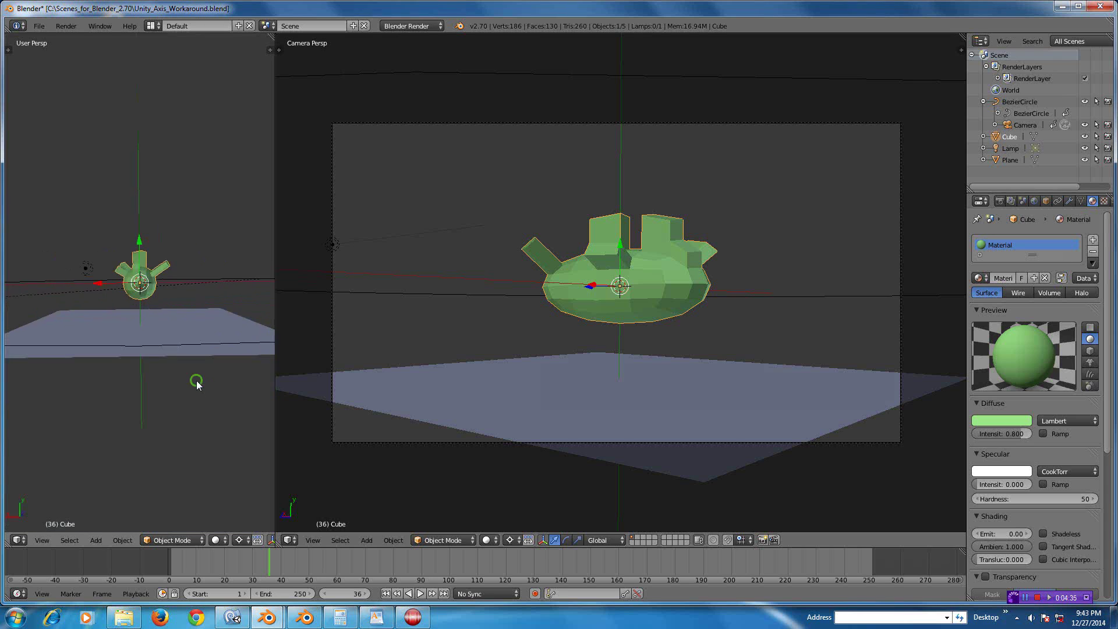
{"action": "middle_click_drag", "start_coordinate": [198, 385], "coordinate": [199, 502]}
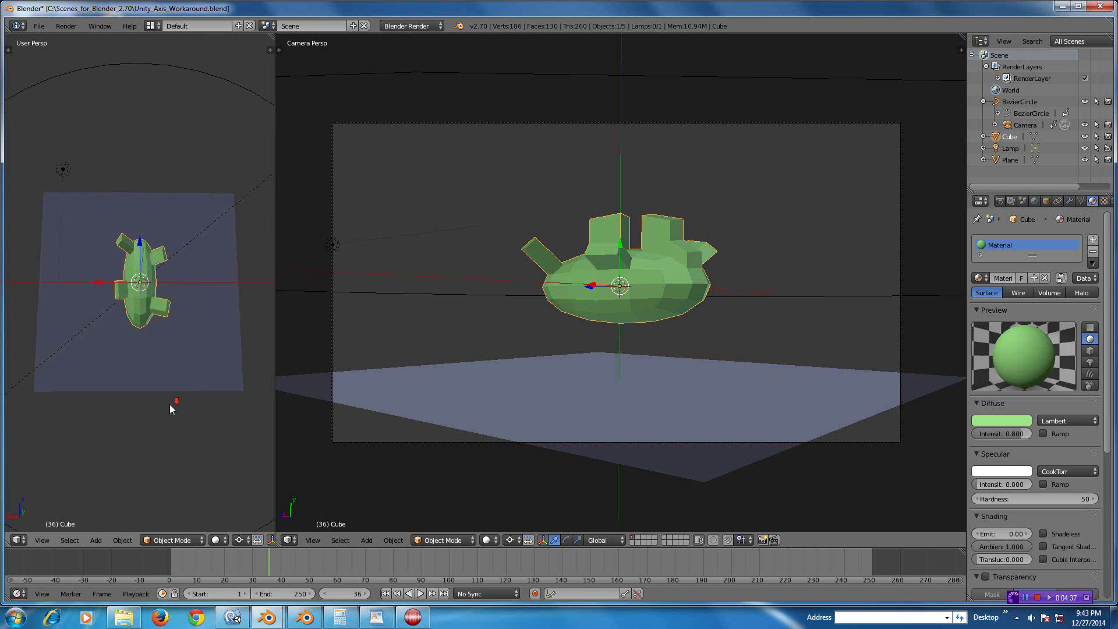
Add a Bezier circle from the Shift+A Curve menu in the overhead view.
{"action": "scroll", "coordinate": [169, 405], "scroll_direction": "down", "scroll_amount": 4}
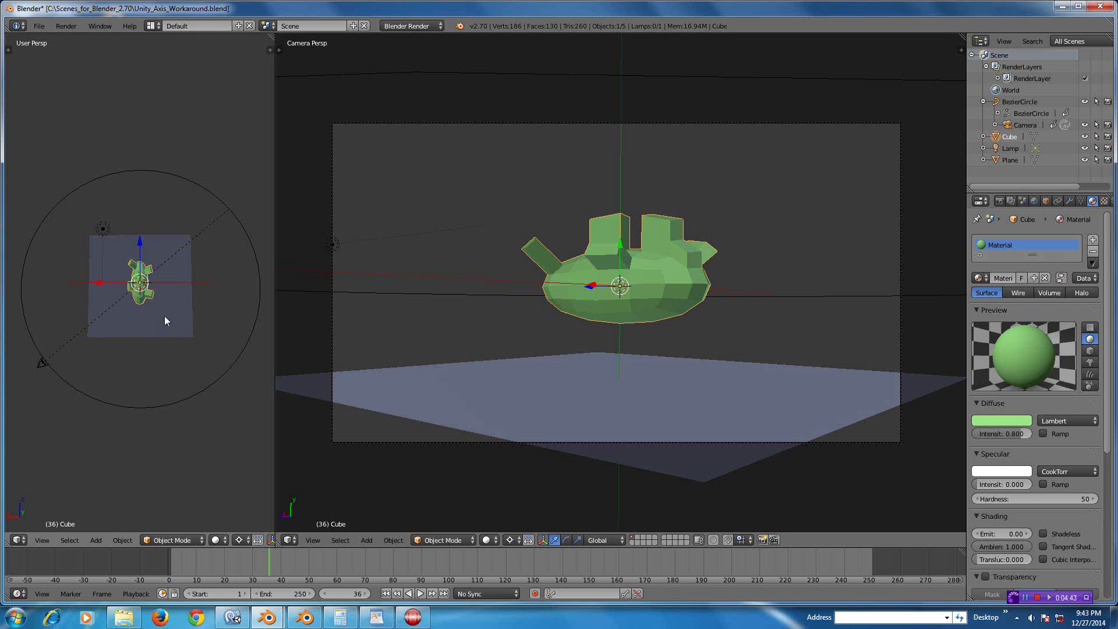
{"action": "middle_click_drag", "start_coordinate": [166, 318], "coordinate": [168, 332]}
{"action": "key", "text": "shift+a"}
{"action": "mouse_move", "coordinate": [169, 334]}
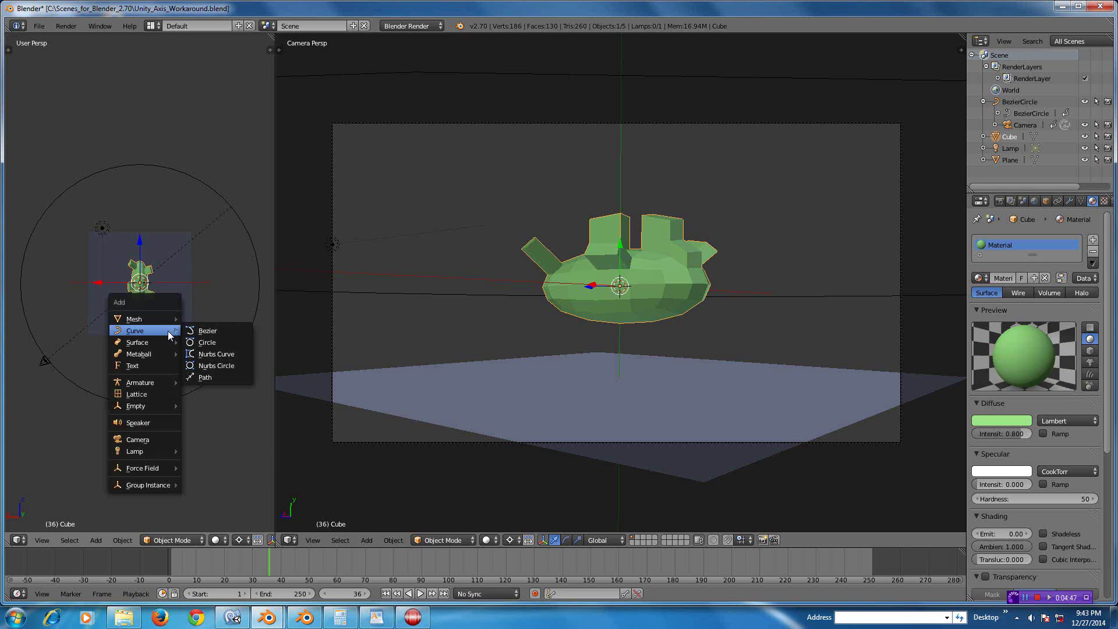
{"action": "left_click", "coordinate": [207, 342]}
Rotate the new circle 90° about X with R X 90.
{"action": "middle_click_drag", "start_coordinate": [169, 317], "coordinate": [160, 342]}
{"action": "type", "text": "rx90"}
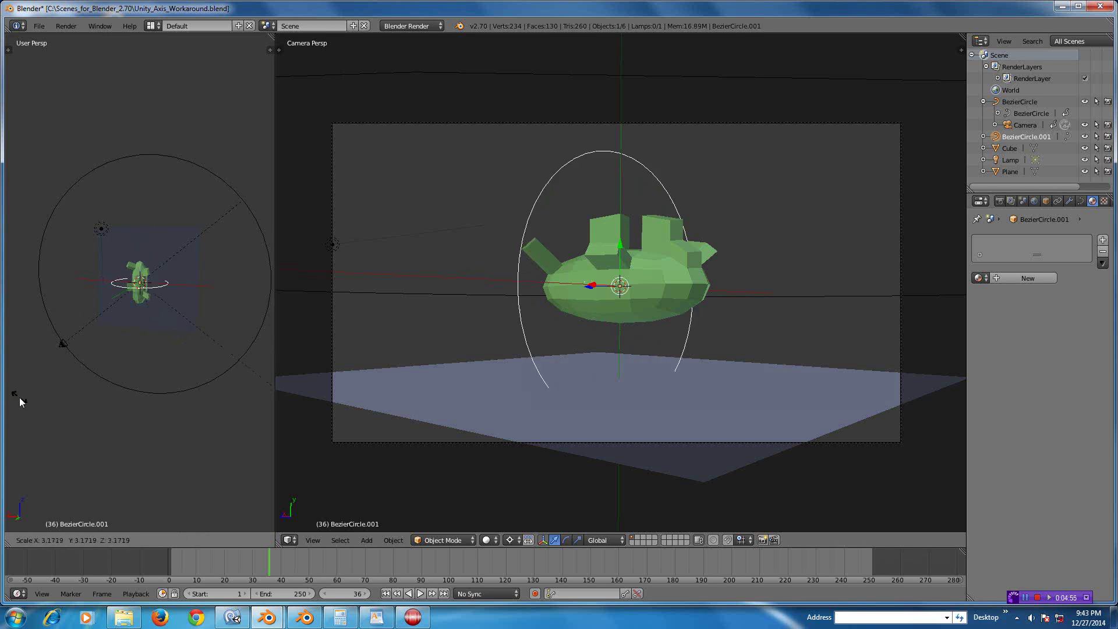
{"action": "key", "text": "Return"}
{"action": "middle_click_drag", "start_coordinate": [20, 395], "coordinate": [100, 349]}
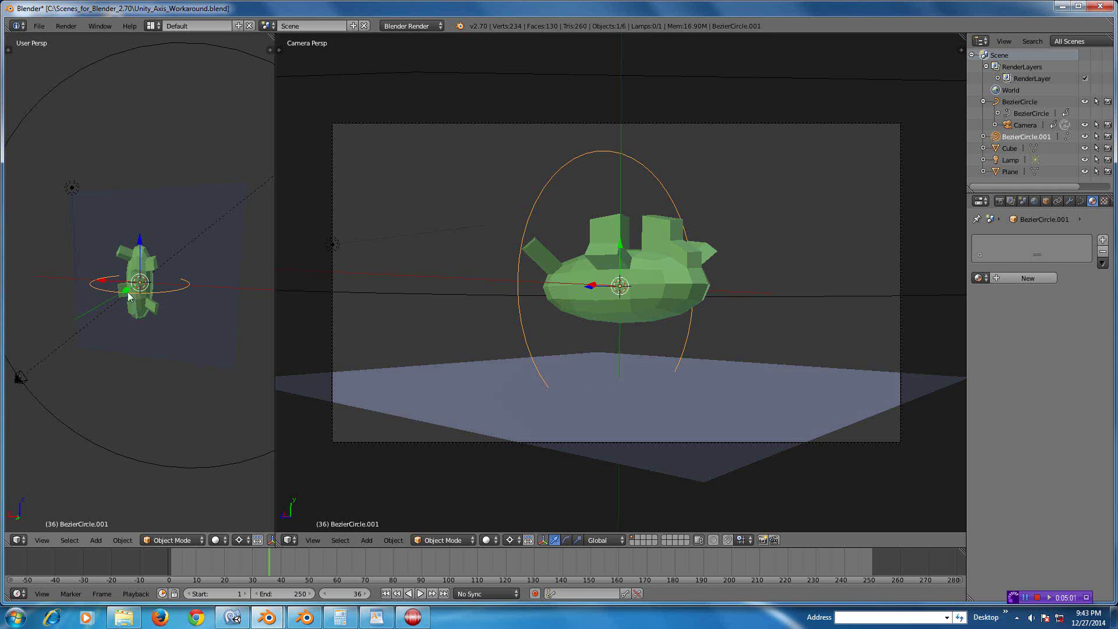
{"action": "scroll", "coordinate": [130, 315], "scroll_direction": "up", "scroll_amount": 2}
{"action": "scroll", "coordinate": [130, 316], "scroll_direction": "down", "scroll_amount": 5}
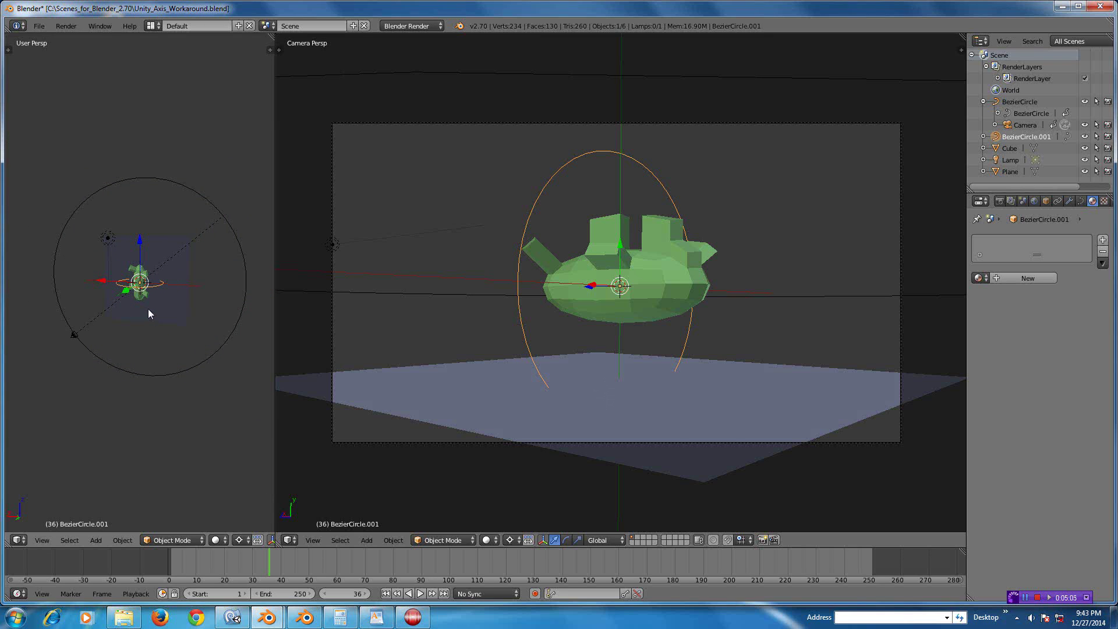
Scale up BezierCircle.001 and rotate it 90° about global X.
{"action": "key", "text": "s"}
{"action": "left_click", "coordinate": [207, 353]}
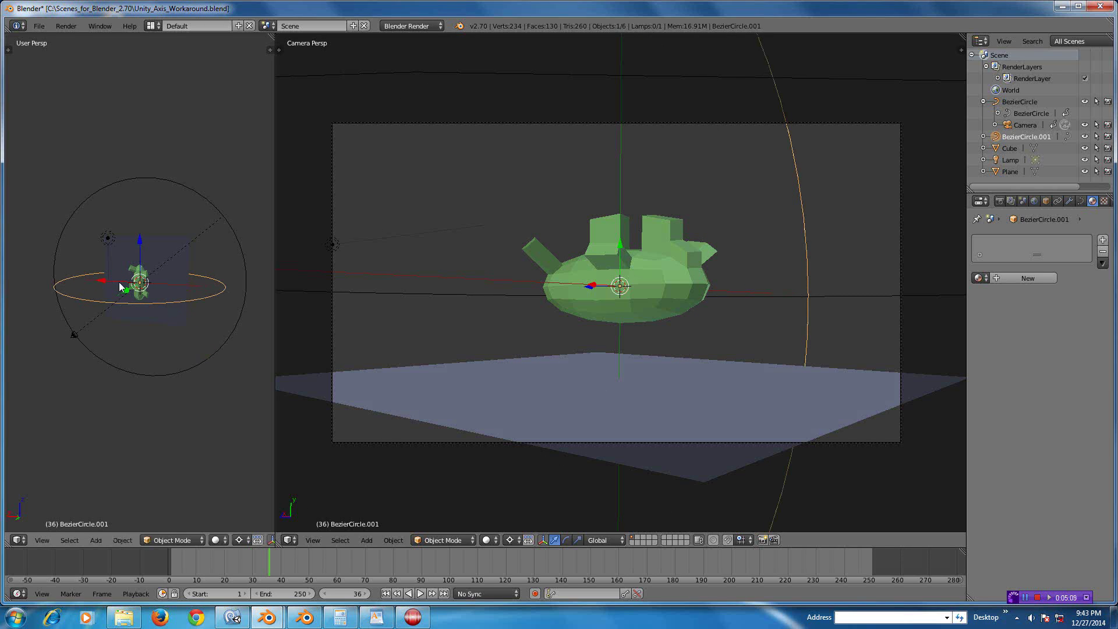
{"action": "key", "text": "r"}
{"action": "key", "text": "9"}
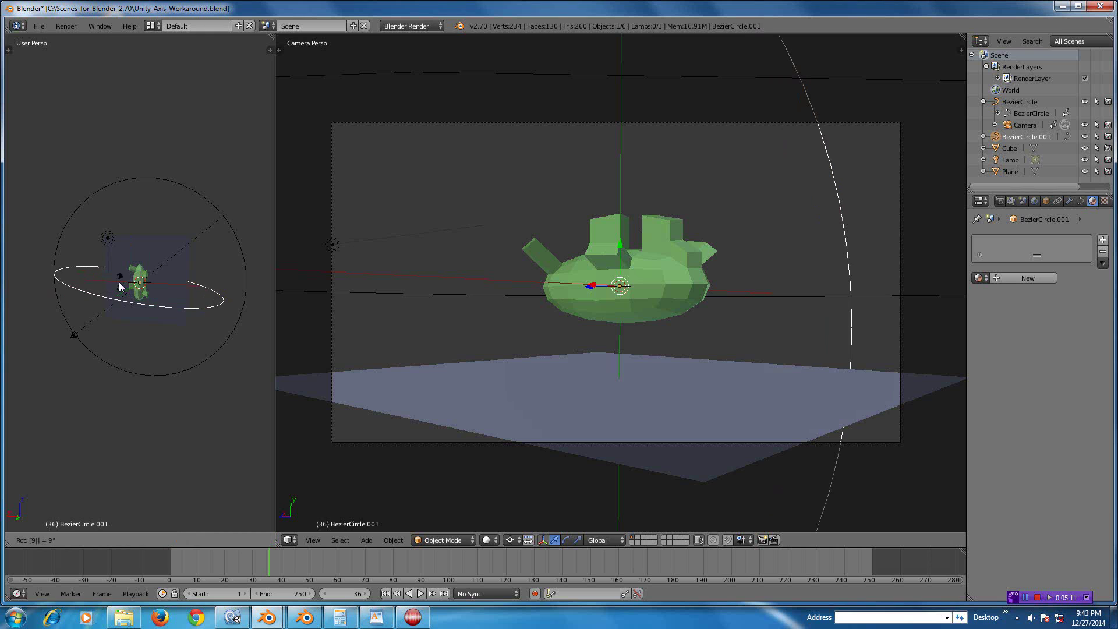
{"action": "key", "text": "x"}
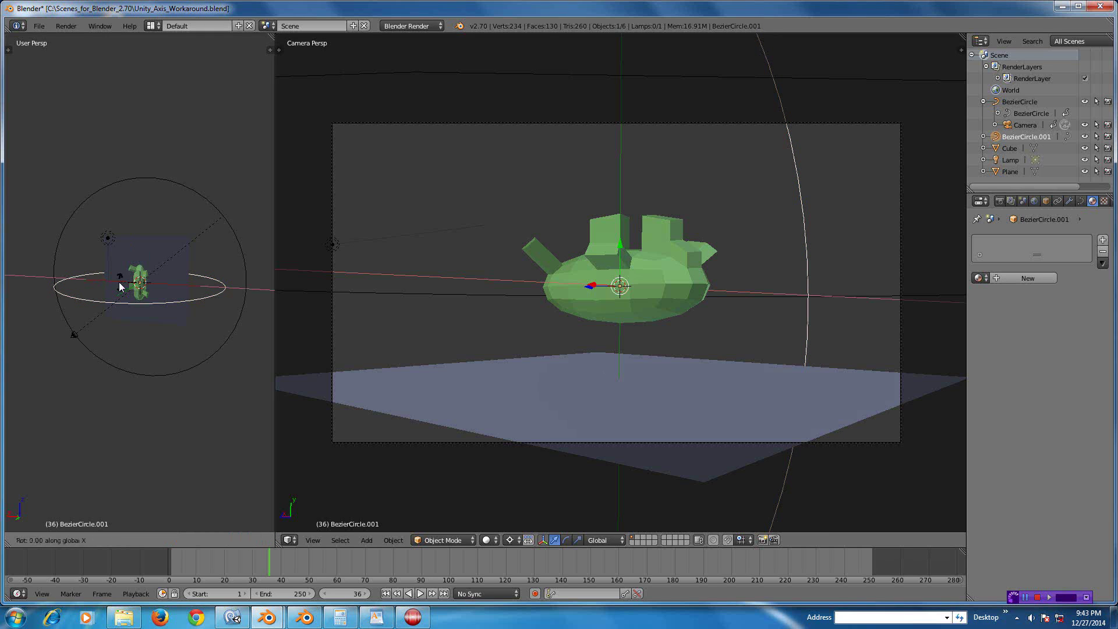
{"action": "key", "text": "0"}
{"action": "key", "text": "Return"}
Orbit the left User Persp view around the scene to inspect the upright ring.
{"action": "scroll", "coordinate": [104, 289], "scroll_direction": "up", "scroll_amount": 3}
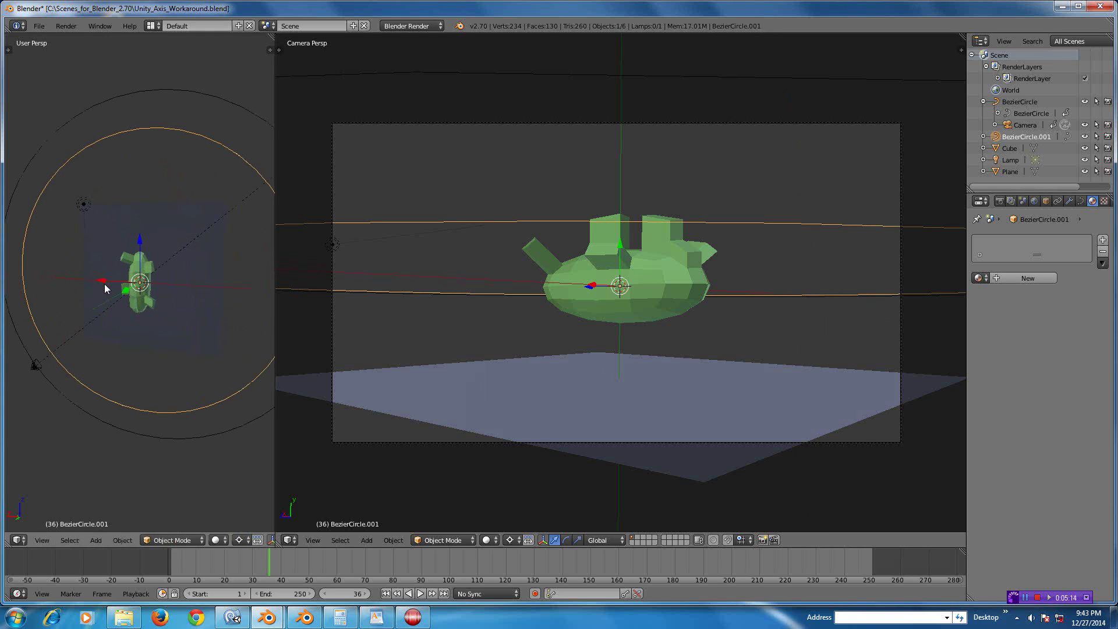
{"action": "middle_click_drag", "start_coordinate": [121, 291], "coordinate": [200, 358]}
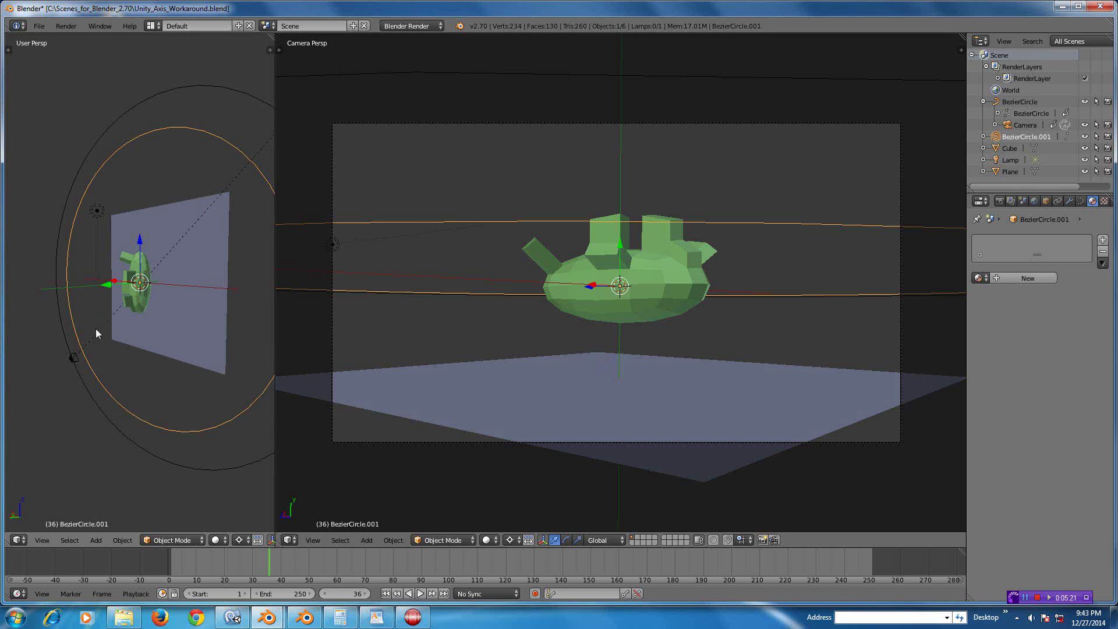
{"action": "scroll", "coordinate": [721, 392], "scroll_direction": "down", "scroll_amount": 3}
{"action": "scroll", "coordinate": [722, 394], "scroll_direction": "up", "scroll_amount": 3}
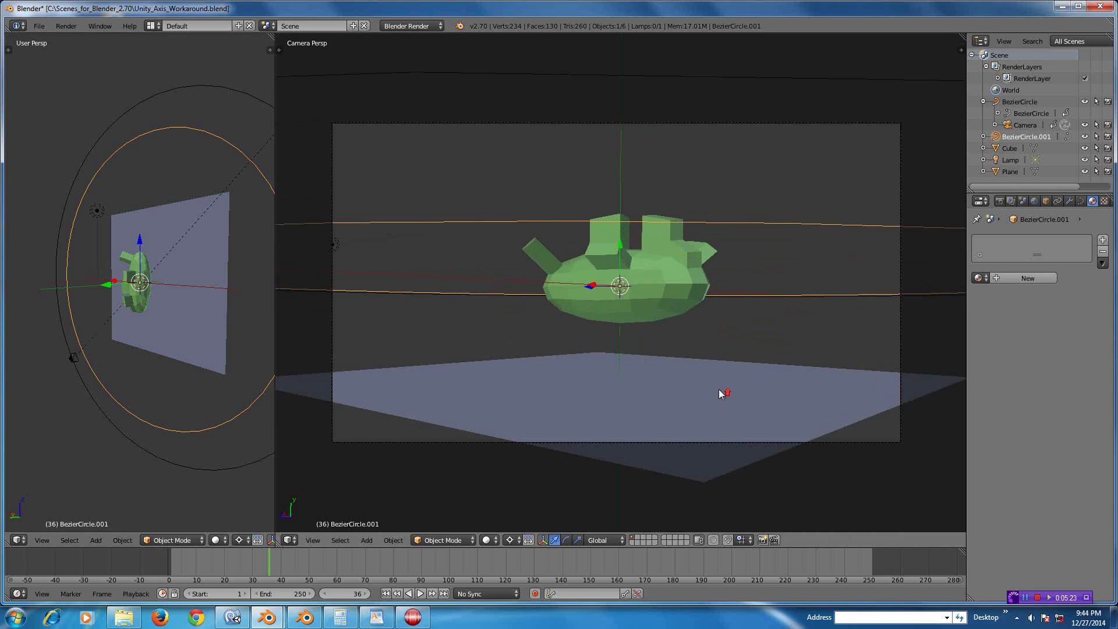
{"action": "middle_click_drag", "start_coordinate": [182, 310], "coordinate": [228, 290]}
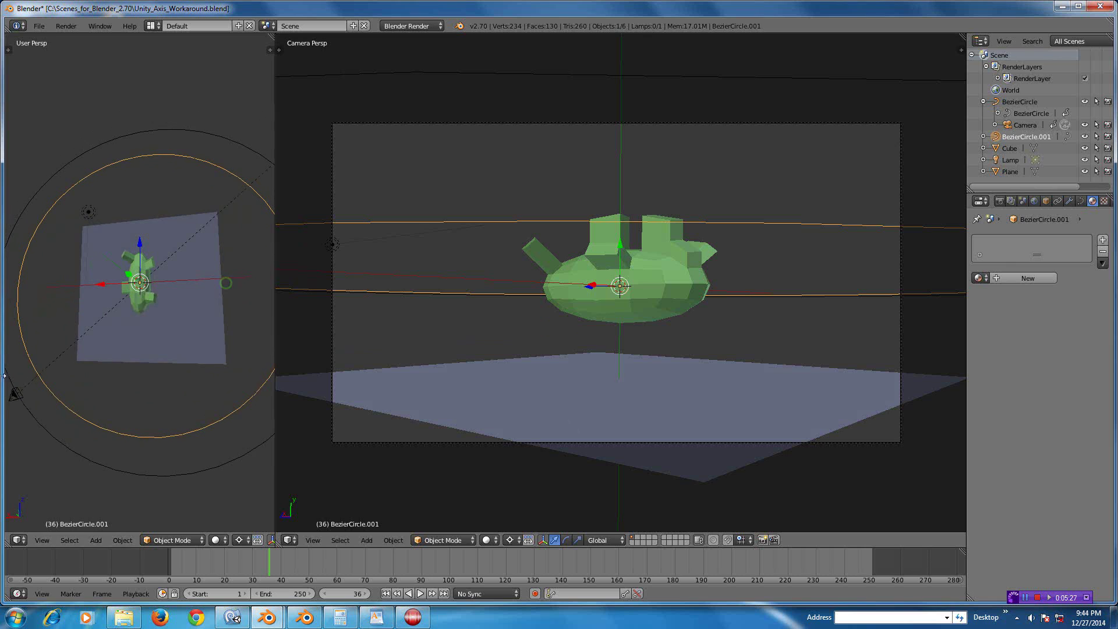
Select the Camera, set the pivot point to 3D Cursor, and zoom out to view the whole path.
{"action": "right_click", "coordinate": [14, 396]}
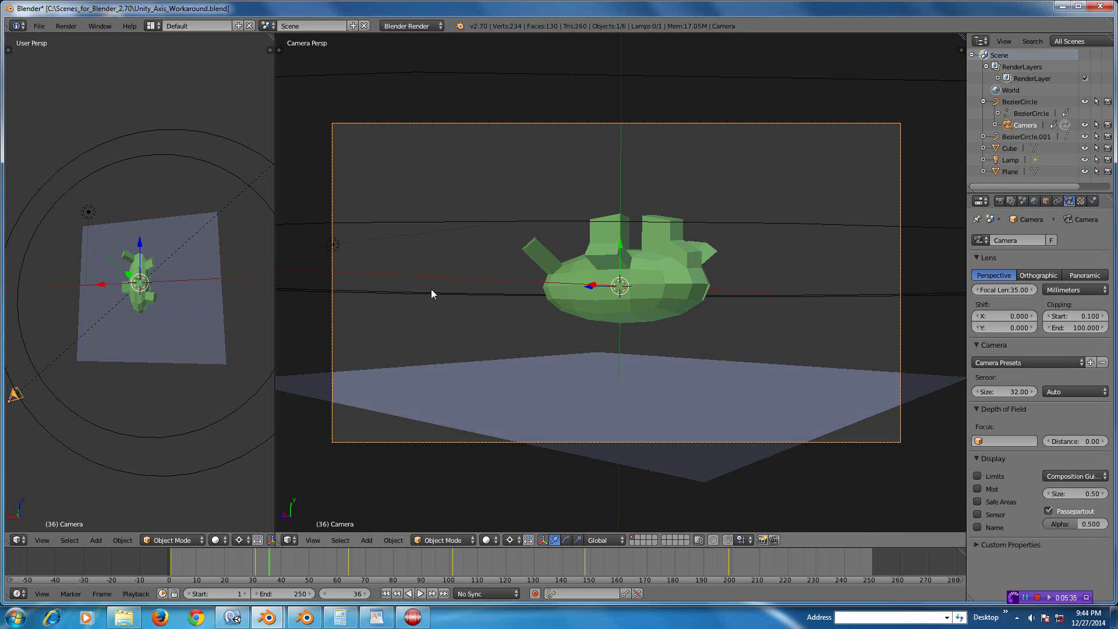
{"action": "key", "text": "shift+s"}
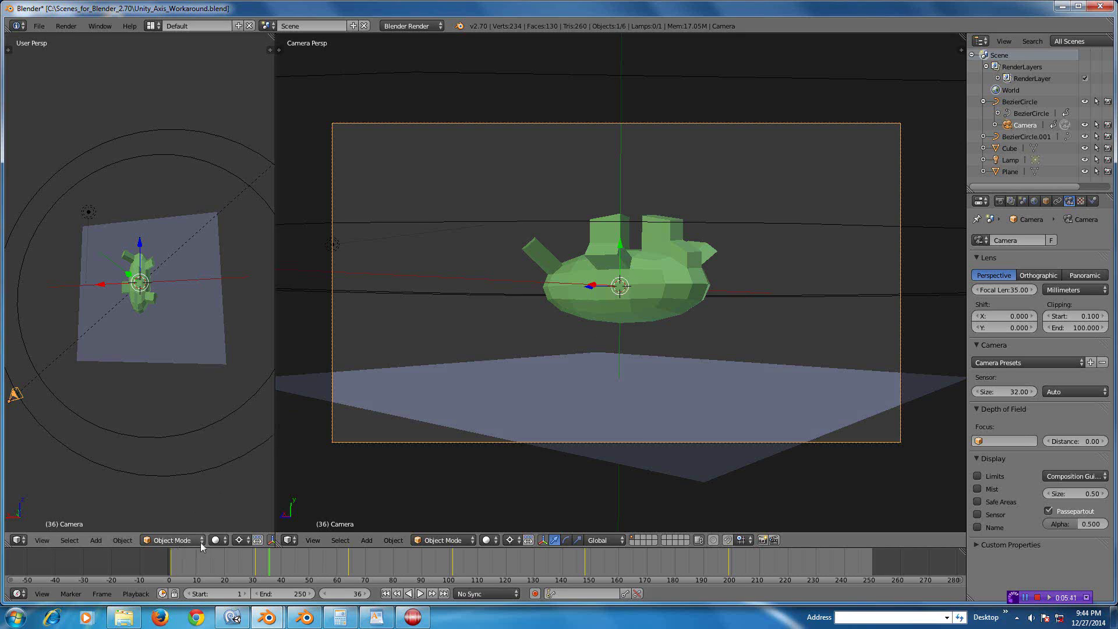
{"action": "left_click", "coordinate": [240, 542]}
{"action": "middle_click_drag", "start_coordinate": [115, 344], "coordinate": [130, 344]}
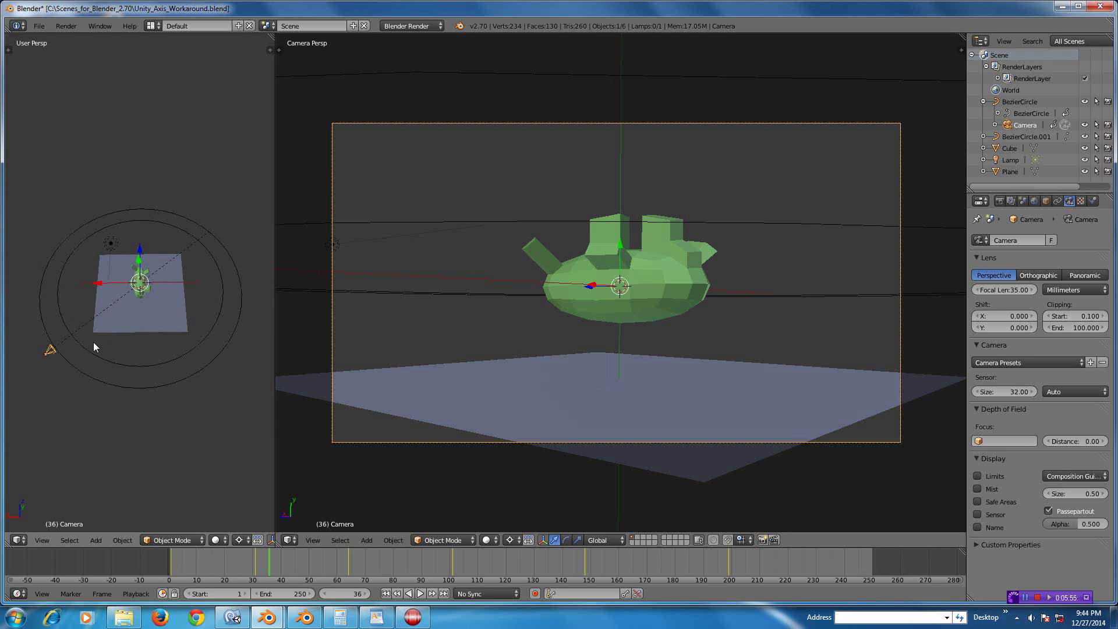
{"action": "scroll", "coordinate": [92, 347], "scroll_direction": "up", "scroll_amount": 1}
{"action": "scroll", "coordinate": [93, 347], "scroll_direction": "down", "scroll_amount": 2}
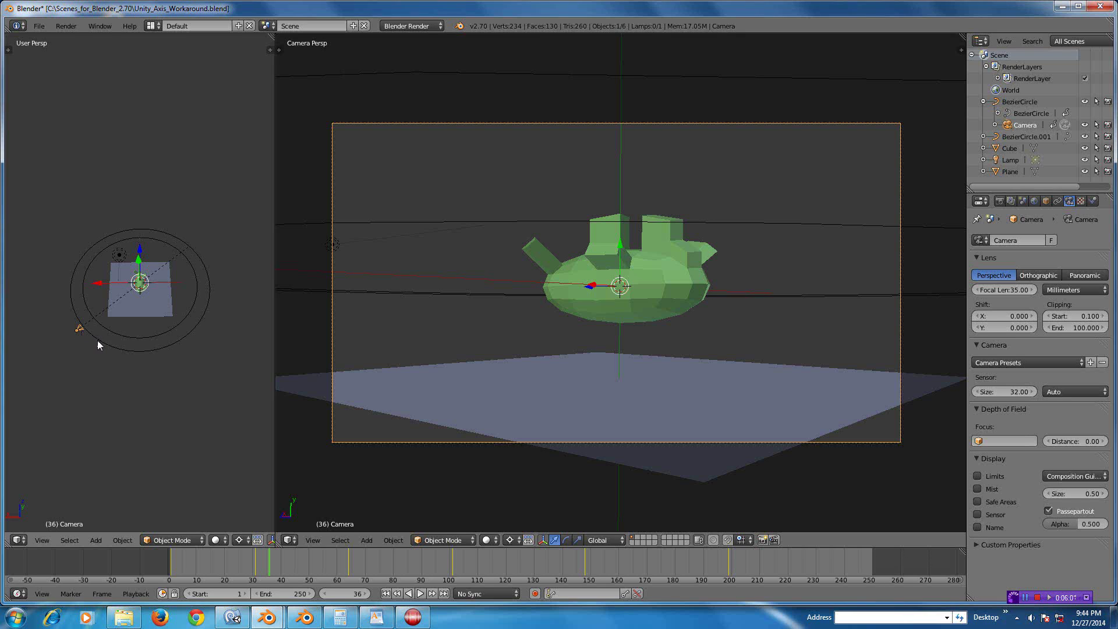
Parent the Camera to the outer BezierCircle using Follow Path.
{"action": "right_click", "coordinate": [97, 344]}
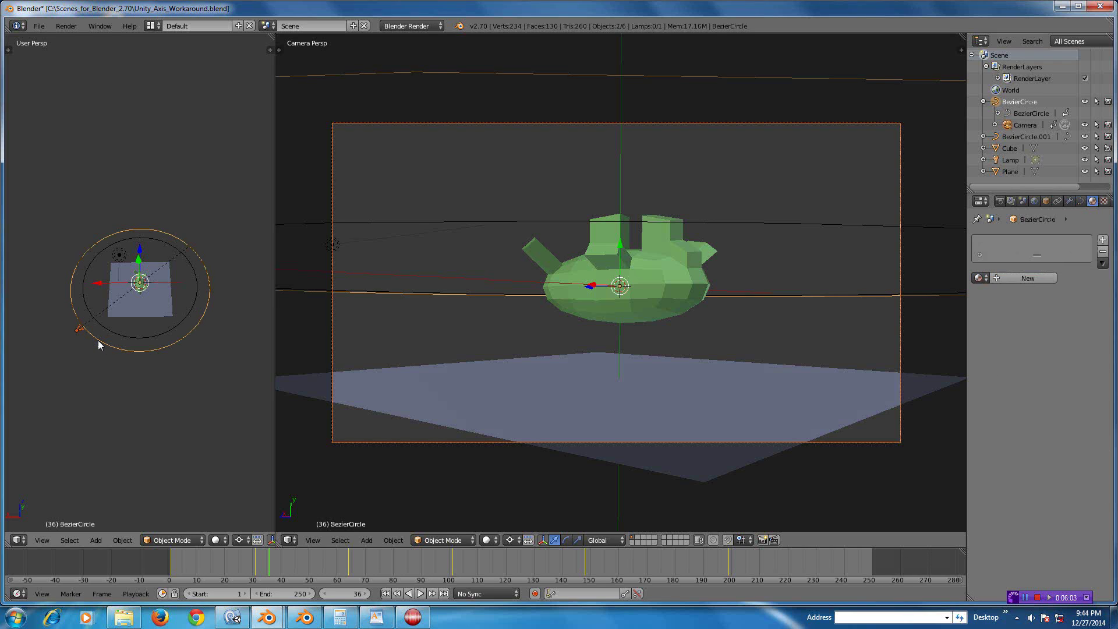
{"action": "key", "text": "ctrl+p"}
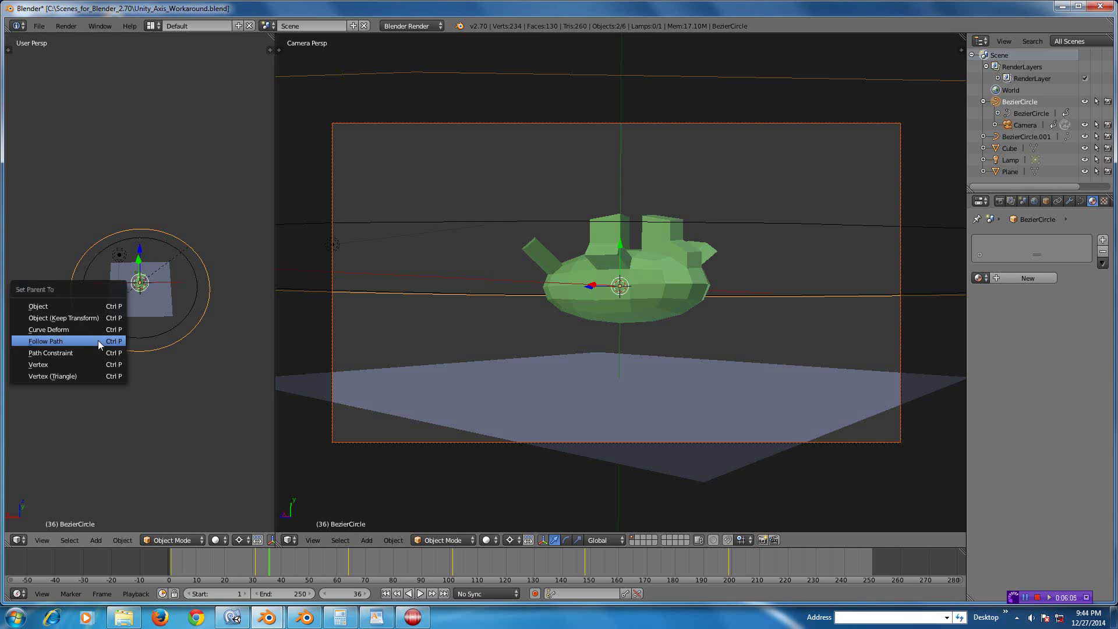
{"action": "left_click", "coordinate": [51, 347]}
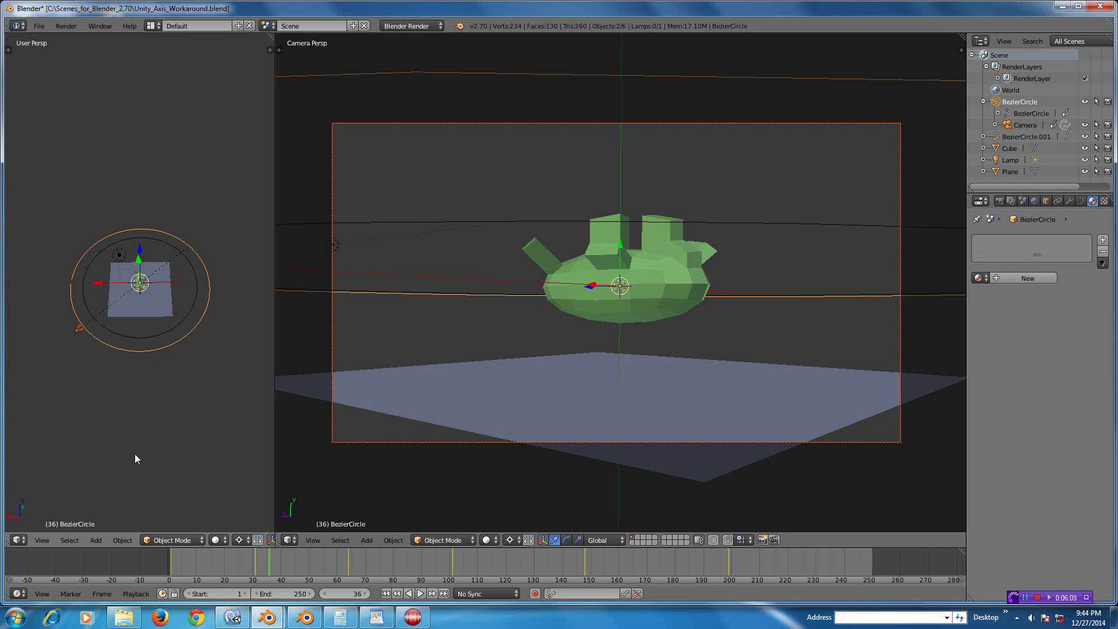
Delete the inner BezierCircle.001 ring and reselect the Camera.
{"action": "right_click", "coordinate": [122, 339]}
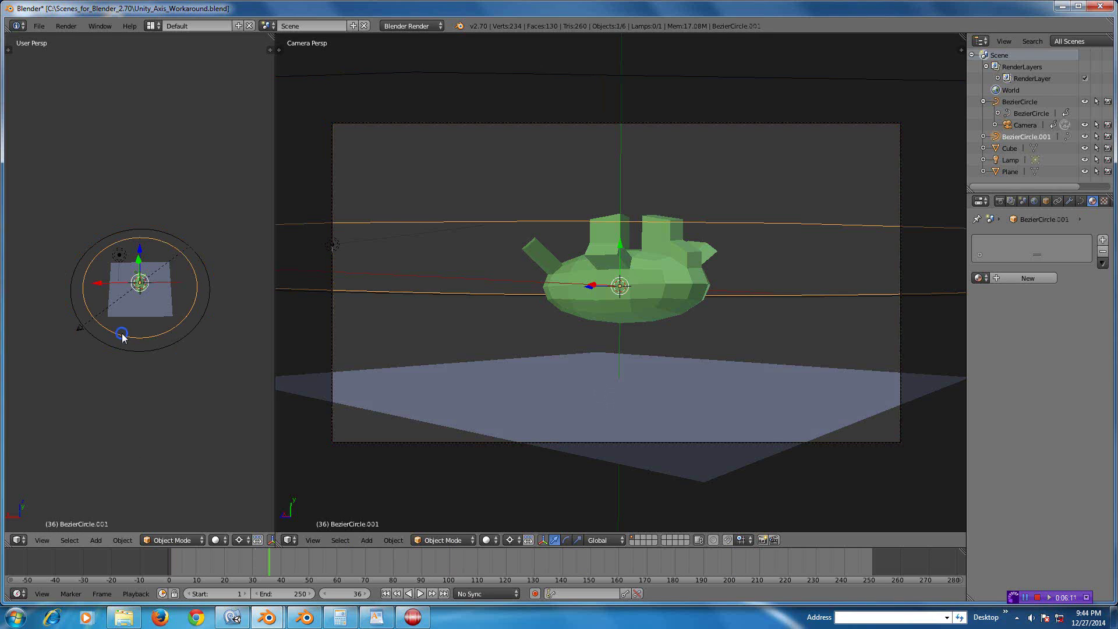
{"action": "key", "text": "x"}
{"action": "left_click", "coordinate": [105, 335]}
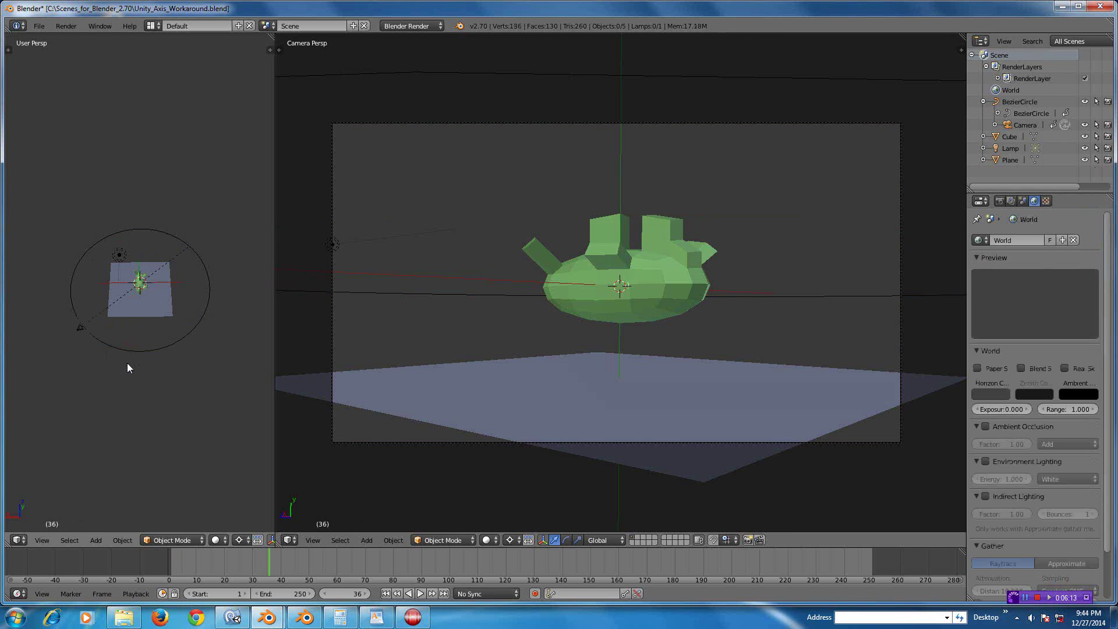
{"action": "scroll", "coordinate": [130, 367], "scroll_direction": "up", "scroll_amount": 3}
{"action": "right_click", "coordinate": [30, 368]}
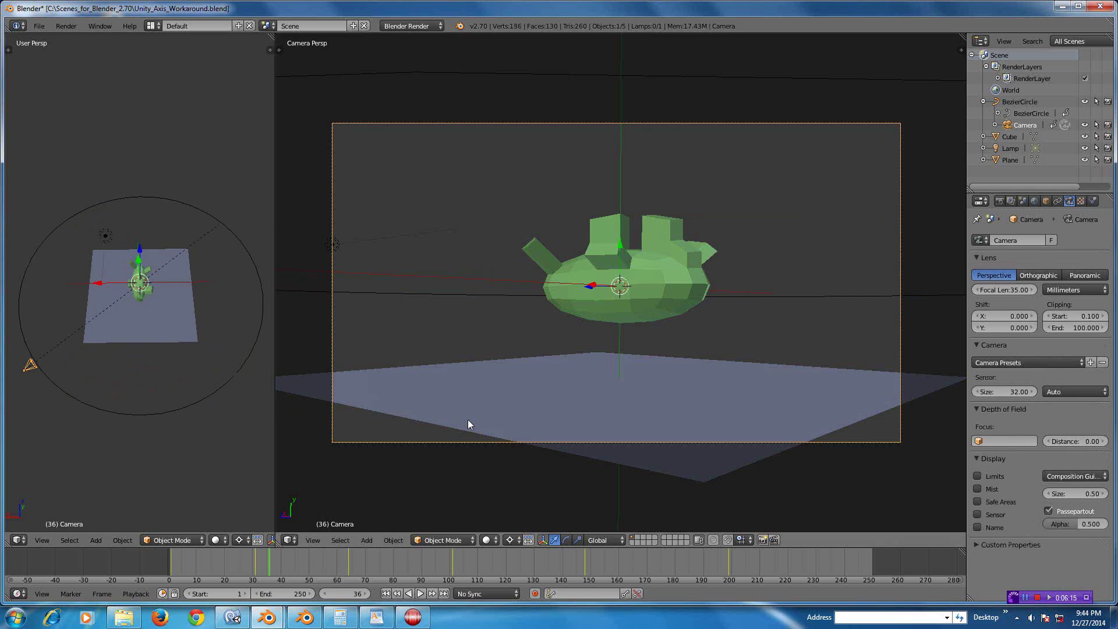
Enlarge the Camera Persp view, scrub the timeline to frame 64, then restore the left 3D view's width.
{"action": "left_click_drag", "start_coordinate": [275, 410], "coordinate": [30, 422]}
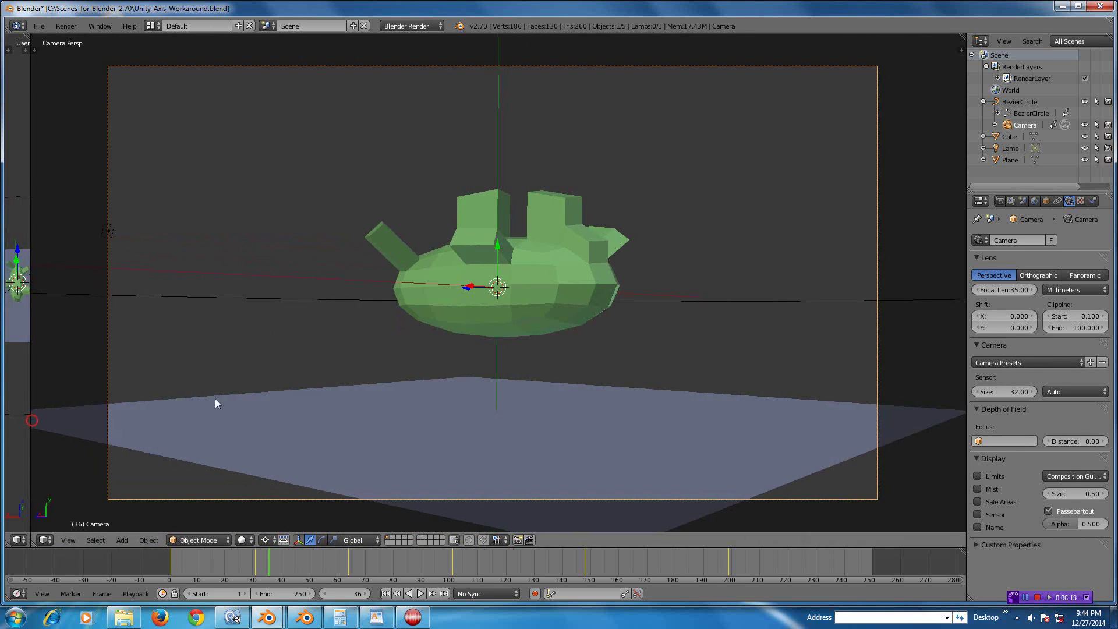
{"action": "scroll", "coordinate": [454, 340], "scroll_direction": "down", "scroll_amount": 5}
{"action": "scroll", "coordinate": [453, 341], "scroll_direction": "up", "scroll_amount": 5}
{"action": "scroll", "coordinate": [453, 341], "scroll_direction": "down", "scroll_amount": 9, "text": "alt"}
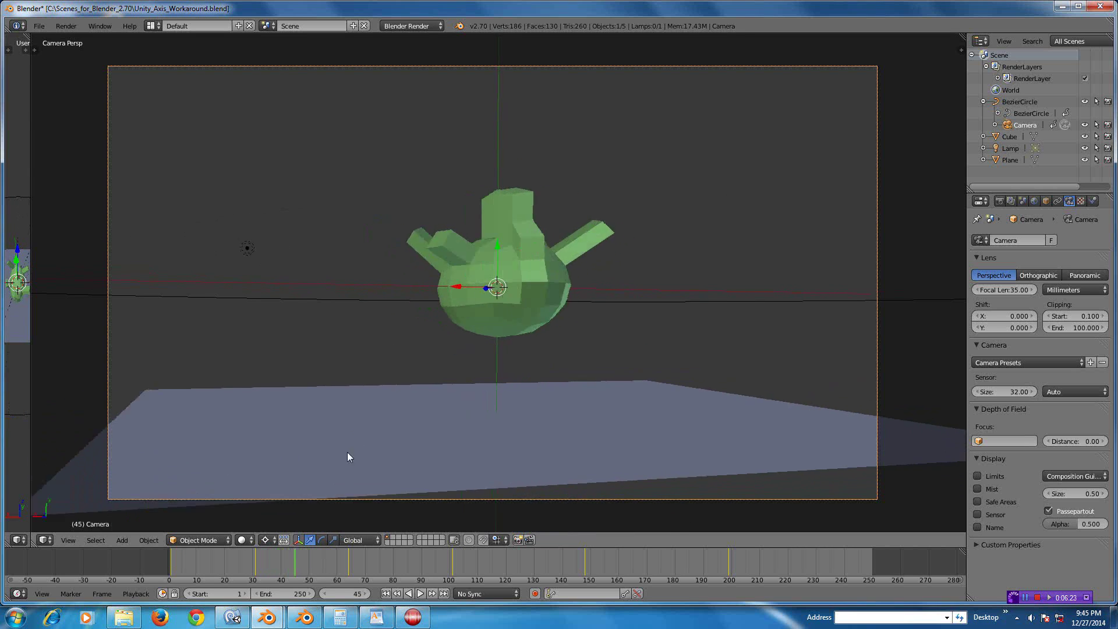
{"action": "scroll", "coordinate": [348, 457], "scroll_direction": "up", "scroll_amount": 9, "text": "alt"}
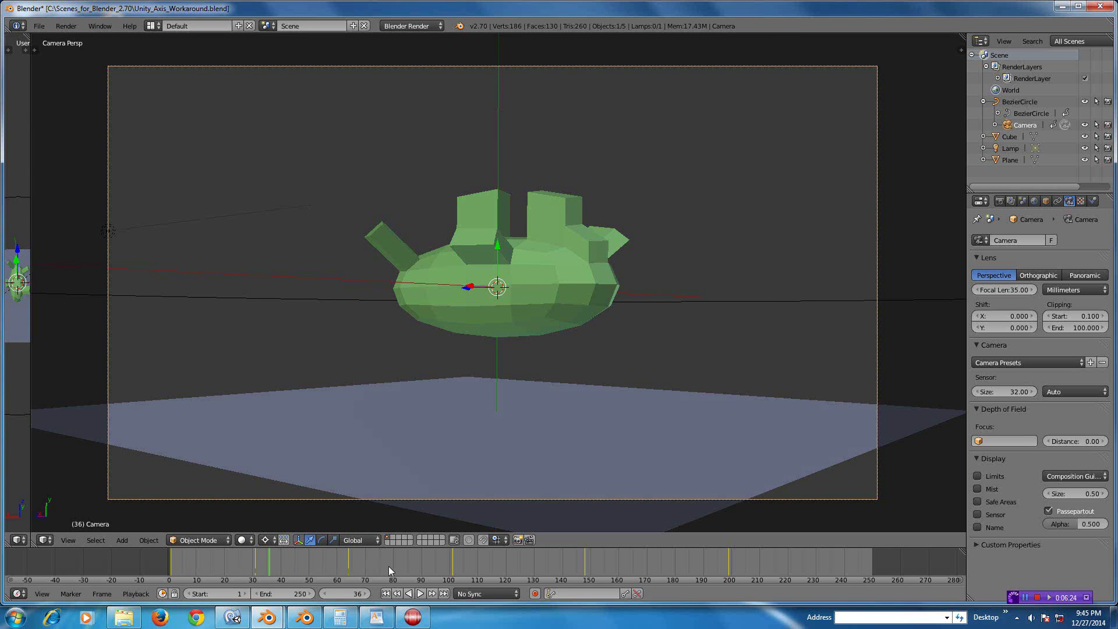
{"action": "scroll", "coordinate": [554, 464], "scroll_direction": "down", "scroll_amount": 20, "text": "alt"}
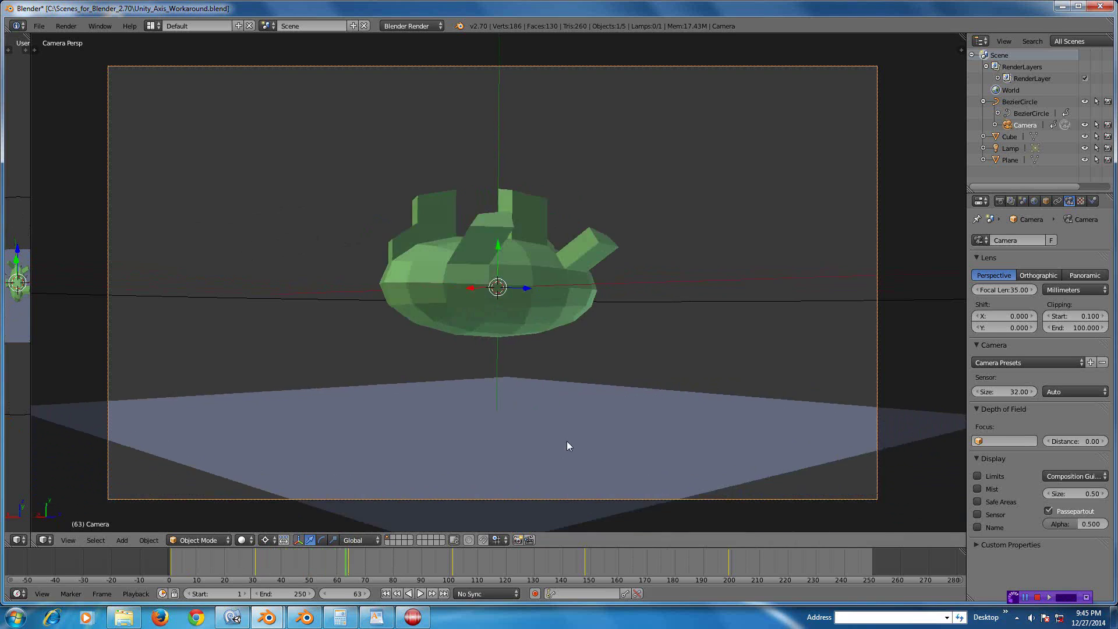
{"action": "scroll", "coordinate": [567, 446], "scroll_direction": "up", "scroll_amount": 16, "text": "alt"}
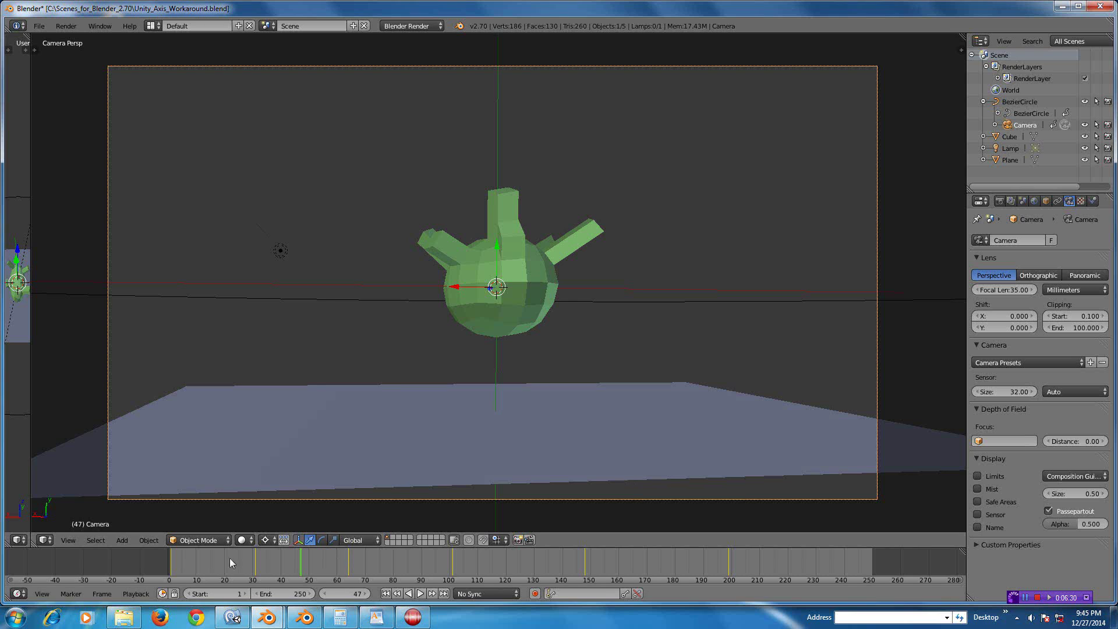
{"action": "scroll", "coordinate": [309, 565], "scroll_direction": "up", "scroll_amount": 20, "text": "alt"}
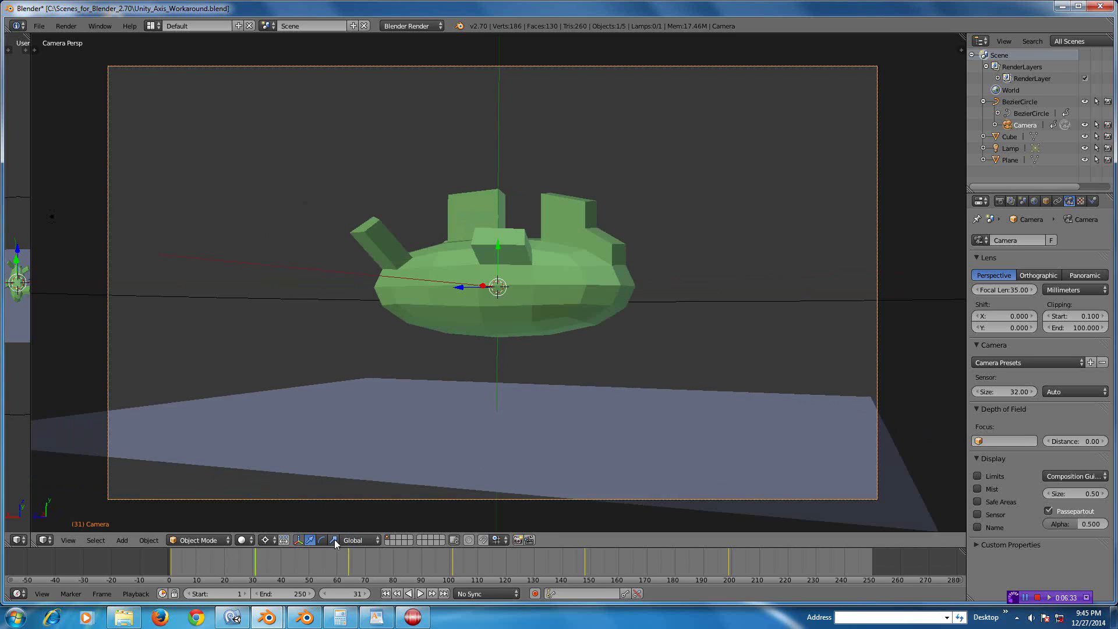
{"action": "scroll", "coordinate": [357, 507], "scroll_direction": "down", "scroll_amount": 20, "text": "alt"}
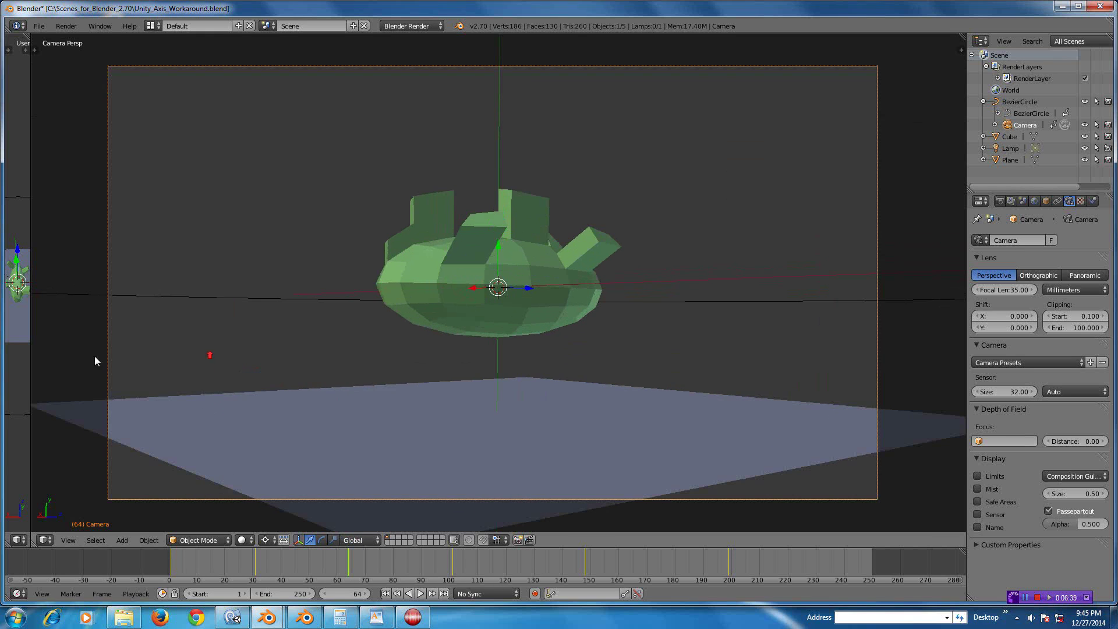
{"action": "left_click_drag", "start_coordinate": [30, 356], "coordinate": [194, 364]}
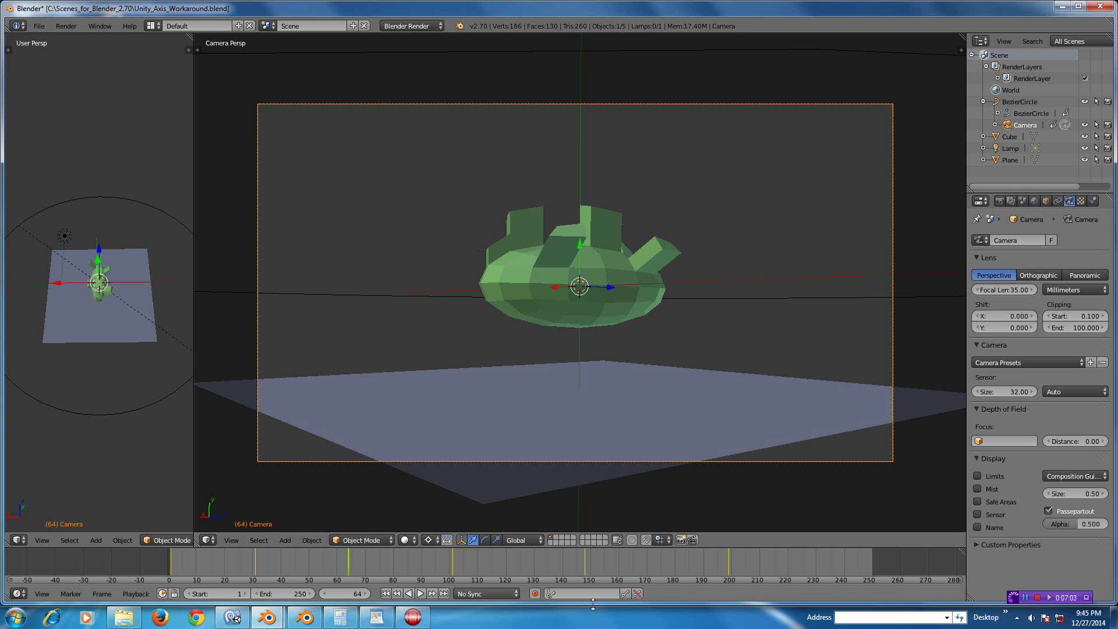
Advance one frame, orbit the main view, then return to the camera view with Numpad 0.
{"action": "key", "text": "Right"}
{"action": "key", "text": "Right"}
{"action": "key", "text": "Right"}
{"action": "key", "text": "Right"}
{"action": "key", "text": "Right"}
{"action": "key", "text": "Right"}
{"action": "key", "text": "Right"}
{"action": "key", "text": "Right"}
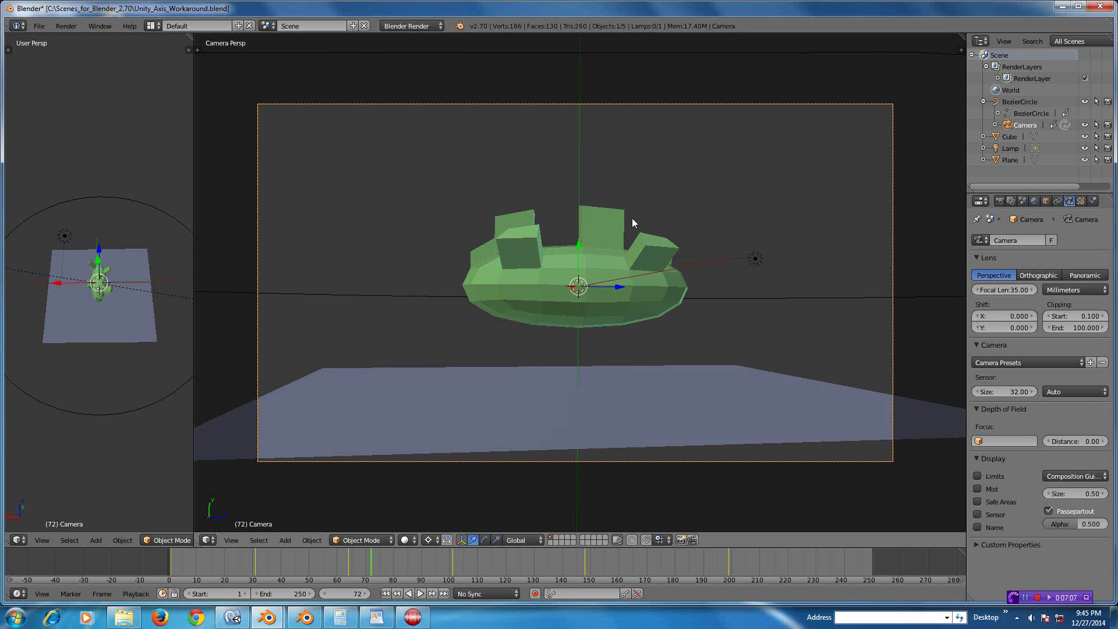
{"action": "scroll", "coordinate": [609, 439], "scroll_direction": "down", "scroll_amount": 2}
{"action": "scroll", "coordinate": [612, 424], "scroll_direction": "up", "scroll_amount": 4}
{"action": "middle_click_drag", "start_coordinate": [610, 420], "coordinate": [644, 483]}
{"action": "key", "text": "KP_0"}
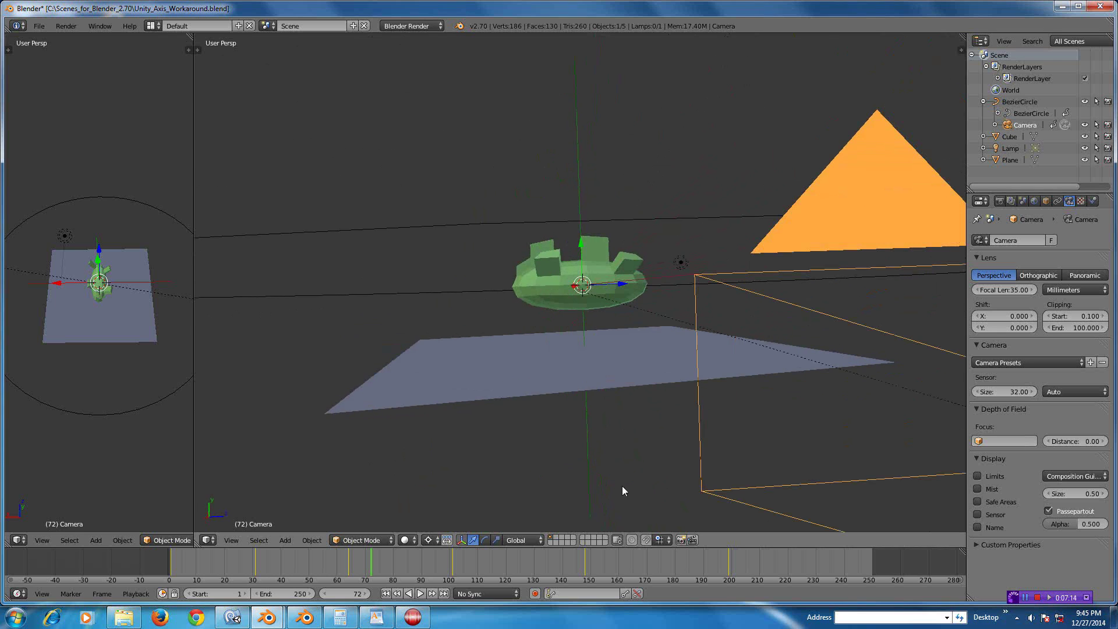
{"action": "scroll", "coordinate": [622, 486], "scroll_direction": "up", "scroll_amount": 3}
{"action": "scroll", "coordinate": [625, 477], "scroll_direction": "down", "scroll_amount": 3}
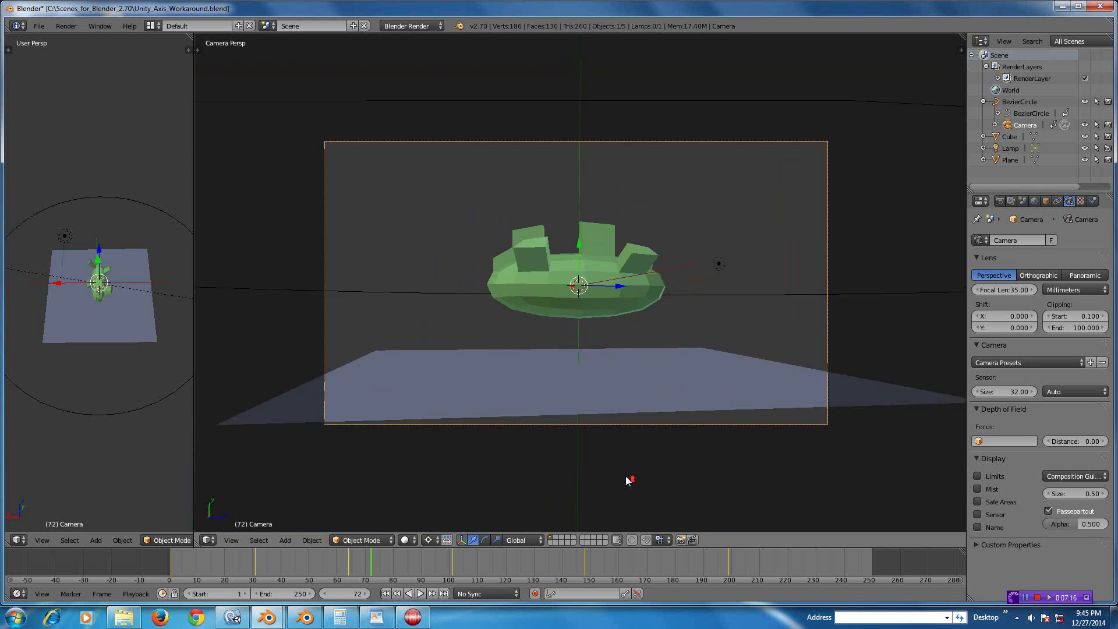
{"action": "scroll", "coordinate": [626, 476], "scroll_direction": "up", "scroll_amount": 3}
Step the animation through frames 86, 120, 95 and 110, ending at frame 73.
{"action": "key", "text": "Right"}
{"action": "key", "text": "Right"}
{"action": "key", "text": "Right"}
{"action": "key", "text": "Right"}
{"action": "key", "text": "Right"}
{"action": "key", "text": "Right"}
{"action": "key", "text": "Right"}
{"action": "key", "text": "Right"}
{"action": "key", "text": "Right"}
{"action": "key", "text": "Right"}
{"action": "key", "text": "Right"}
{"action": "key", "text": "Right"}
{"action": "key", "text": "Right"}
{"action": "key", "text": "Right"}
{"action": "key", "text": "Right"}
{"action": "key", "text": "Right"}
{"action": "key", "text": "Right"}
{"action": "key", "text": "Right"}
{"action": "key", "text": "Right"}
{"action": "key", "text": "Right"}
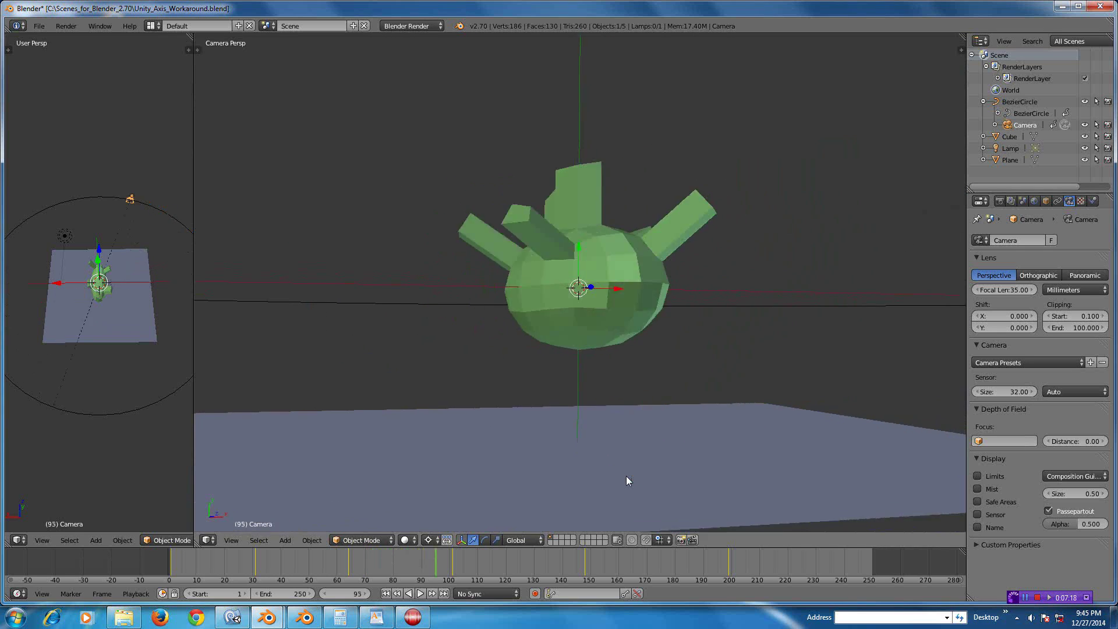
{"action": "key", "text": "Left"}
{"action": "key", "text": "Left"}
{"action": "key", "text": "Left"}
{"action": "key", "text": "Left"}
{"action": "key", "text": "Left"}
{"action": "key", "text": "Left"}
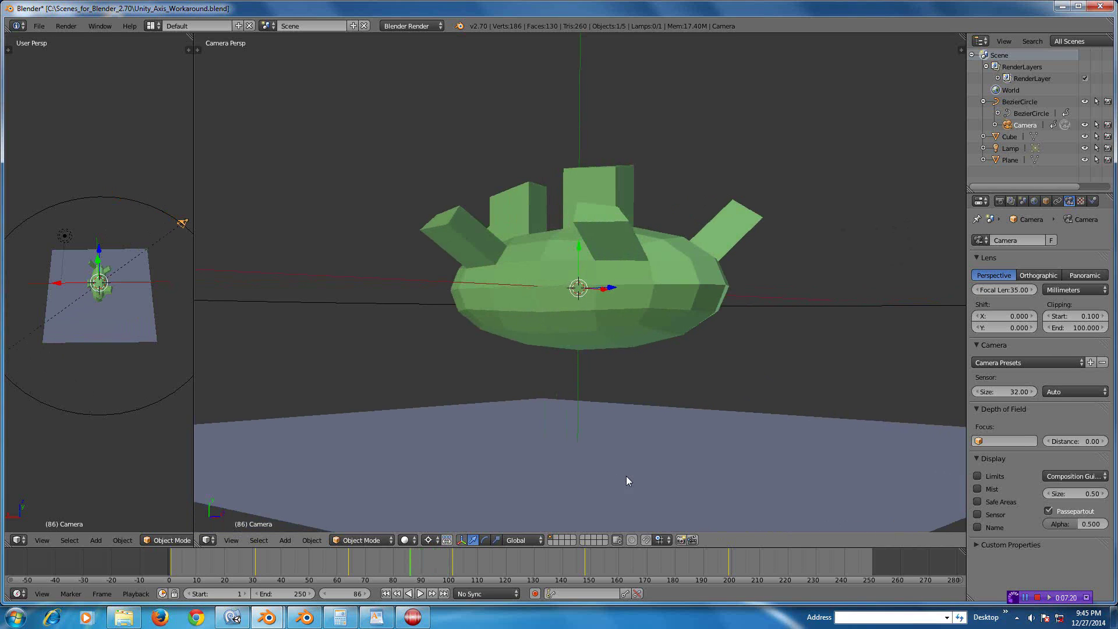
{"action": "key", "text": "Right"}
{"action": "key", "text": "Right"}
{"action": "key", "text": "Right"}
{"action": "key", "text": "Right"}
{"action": "key", "text": "Right"}
{"action": "key", "text": "Right"}
{"action": "key", "text": "Right"}
{"action": "key", "text": "Right"}
{"action": "key", "text": "Right"}
{"action": "key", "text": "Right"}
{"action": "key", "text": "Right"}
{"action": "key", "text": "Right"}
{"action": "key", "text": "Right"}
{"action": "key", "text": "Right"}
{"action": "key", "text": "Right"}
{"action": "key", "text": "Right"}
{"action": "key", "text": "Right"}
{"action": "key", "text": "Right"}
{"action": "key", "text": "Right"}
{"action": "key", "text": "Right"}
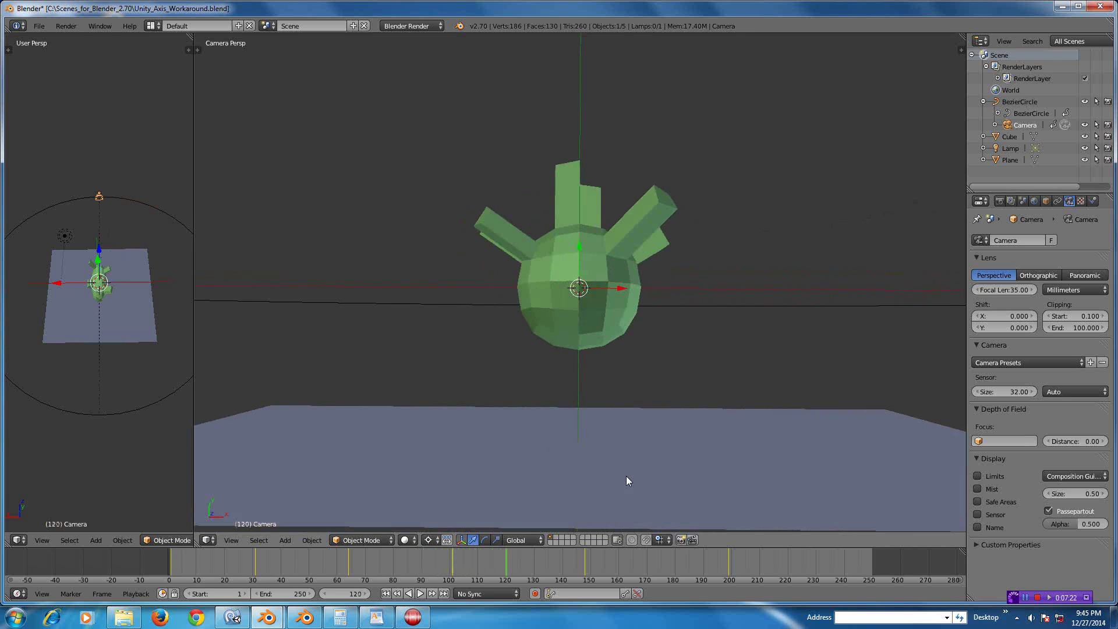
{"action": "key", "text": "Left"}
{"action": "key", "text": "Left"}
{"action": "key", "text": "Left"}
{"action": "key", "text": "Left"}
{"action": "key", "text": "Left"}
{"action": "key", "text": "Left"}
{"action": "key", "text": "Left"}
{"action": "key", "text": "Left"}
{"action": "key", "text": "Left"}
{"action": "key", "text": "Left"}
{"action": "key", "text": "Left"}
{"action": "key", "text": "Left"}
{"action": "key", "text": "Left"}
{"action": "key", "text": "Left"}
{"action": "key", "text": "Left"}
{"action": "key", "text": "Left"}
{"action": "key", "text": "Left"}
{"action": "key", "text": "Left"}
{"action": "key", "text": "Left"}
{"action": "key", "text": "Left"}
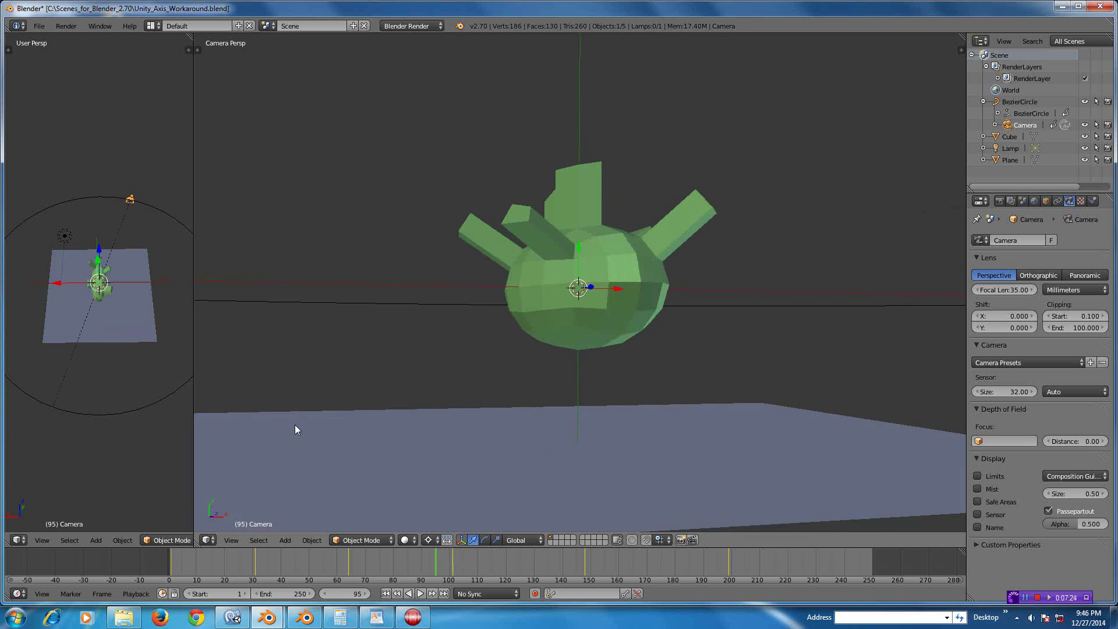
{"action": "key", "text": "Right"}
{"action": "key", "text": "Right"}
{"action": "key", "text": "Right"}
{"action": "key", "text": "Right"}
{"action": "key", "text": "Right"}
{"action": "key", "text": "Right"}
{"action": "key", "text": "Right"}
{"action": "key", "text": "Right"}
{"action": "key", "text": "Right"}
{"action": "key", "text": "Right"}
{"action": "key", "text": "Right"}
{"action": "key", "text": "Right"}
{"action": "key", "text": "Right"}
{"action": "key", "text": "Right"}
{"action": "key", "text": "Right"}
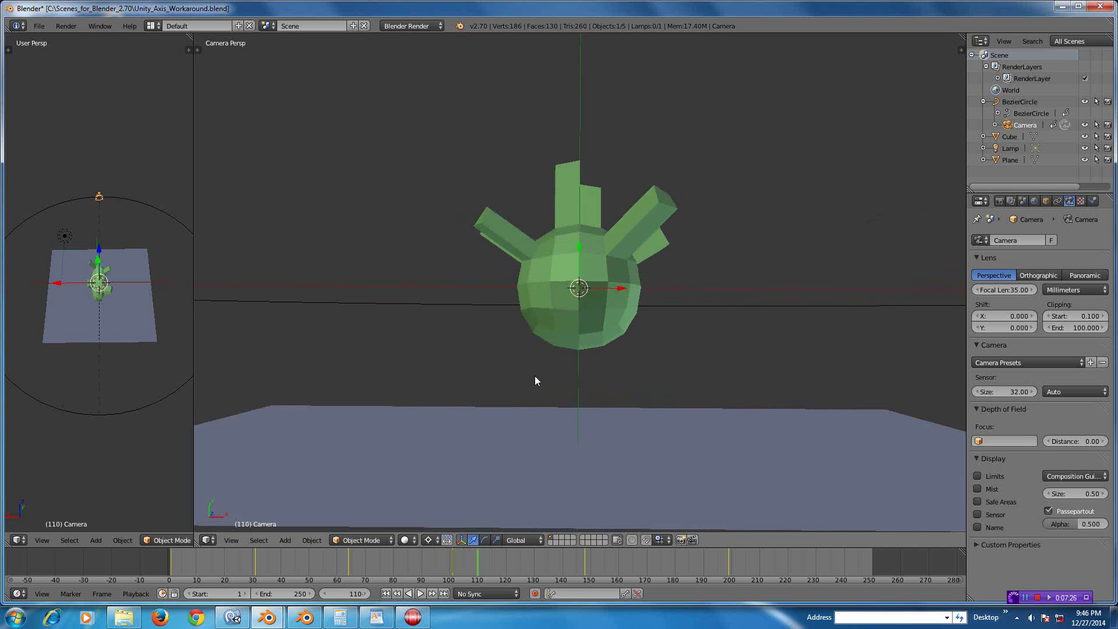
{"action": "key", "text": "Left"}
{"action": "key", "text": "Left"}
{"action": "key", "text": "Left"}
{"action": "key", "text": "Left"}
{"action": "key", "text": "Left"}
{"action": "key", "text": "Left"}
{"action": "key", "text": "Left"}
{"action": "key", "text": "Left"}
{"action": "key", "text": "Left"}
{"action": "key", "text": "Left"}
{"action": "key", "text": "Left"}
{"action": "key", "text": "Left"}
{"action": "key", "text": "Left"}
{"action": "key", "text": "Left"}
{"action": "key", "text": "Left"}
{"action": "key", "text": "Left"}
{"action": "key", "text": "Left"}
{"action": "key", "text": "Left"}
{"action": "key", "text": "Left"}
{"action": "key", "text": "Left"}
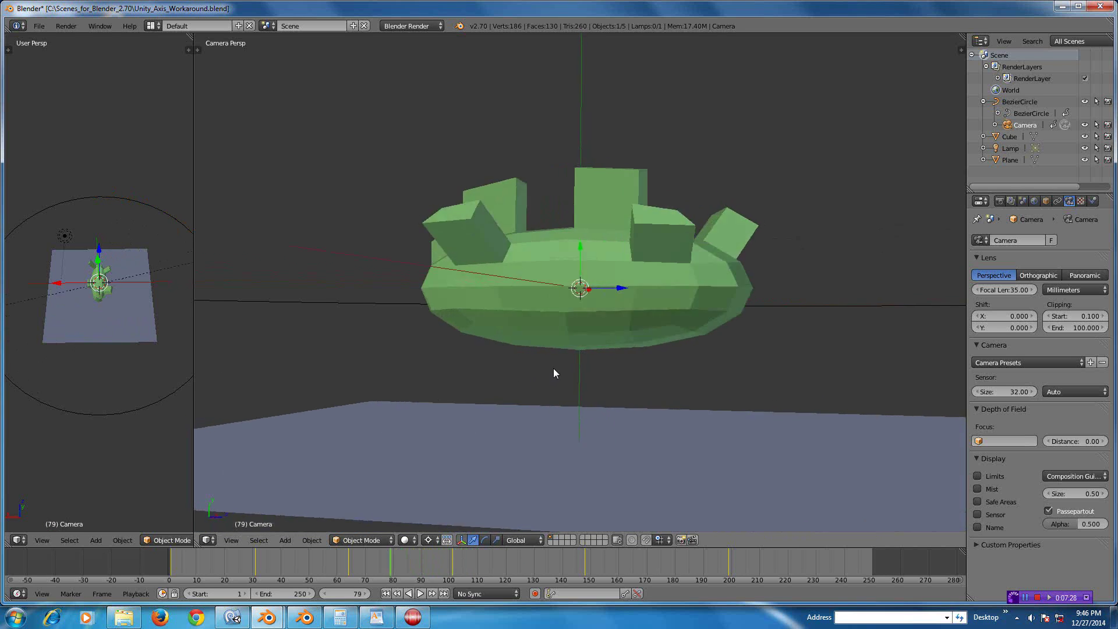